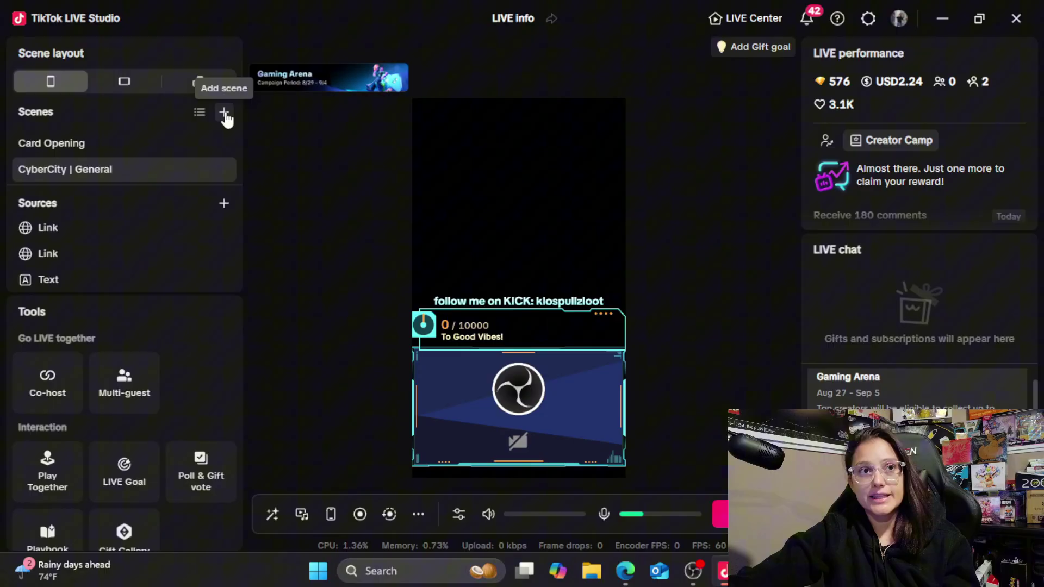
# Step: Add a new General template scene with no theme
pyautogui.click(224, 113)
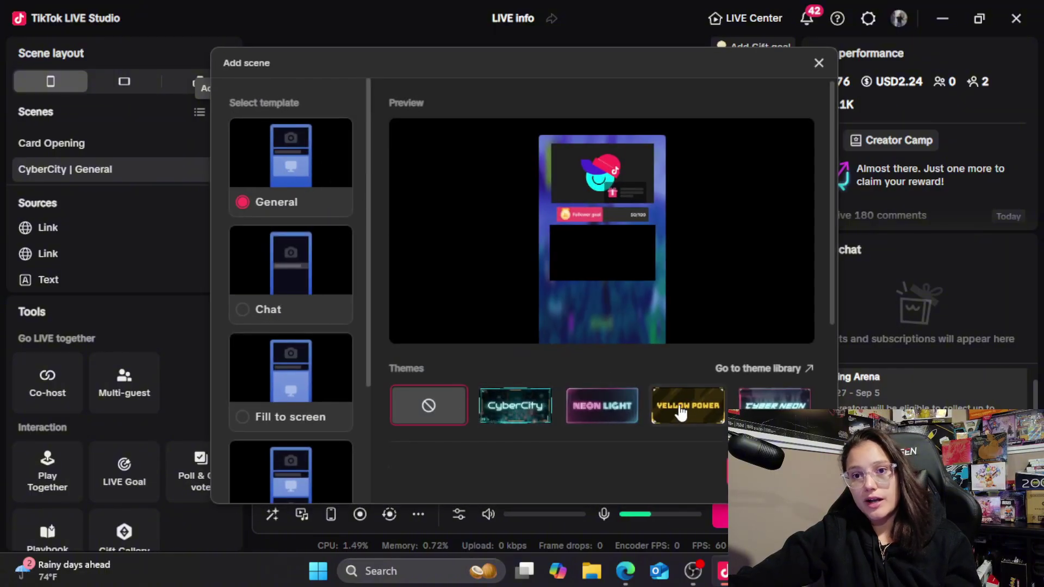
pyautogui.click(514, 407)
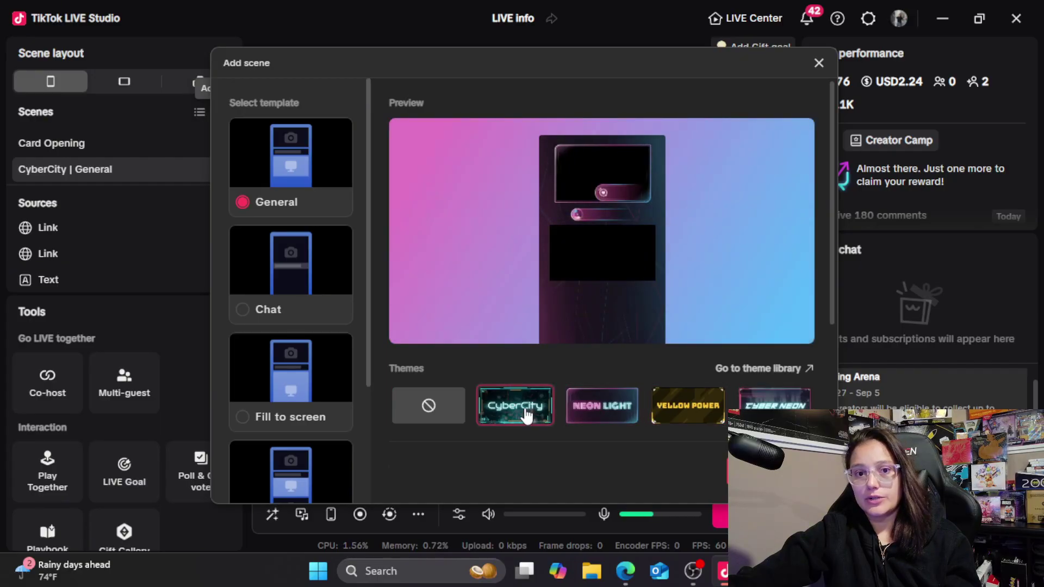
pyautogui.click(453, 407)
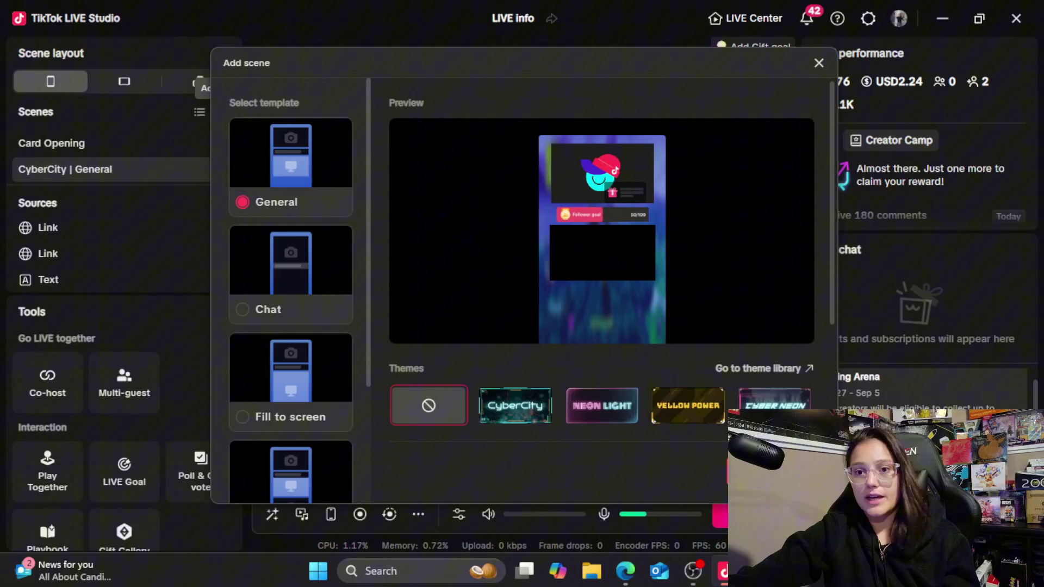
pyautogui.click(775, 473)
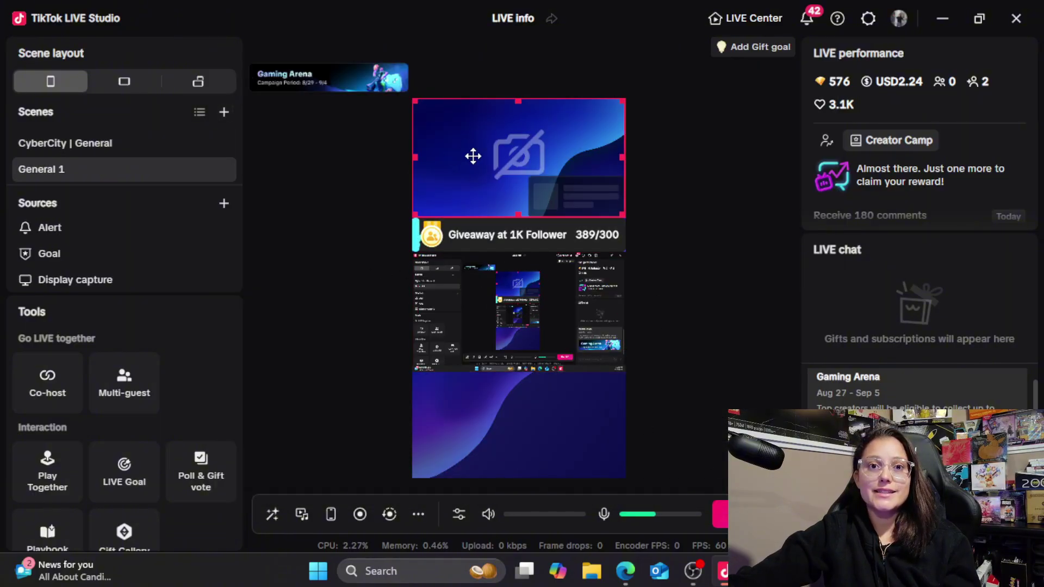
# Step: Drag the giveaway goal bar down over the screen capture area
pyautogui.click(513, 240)
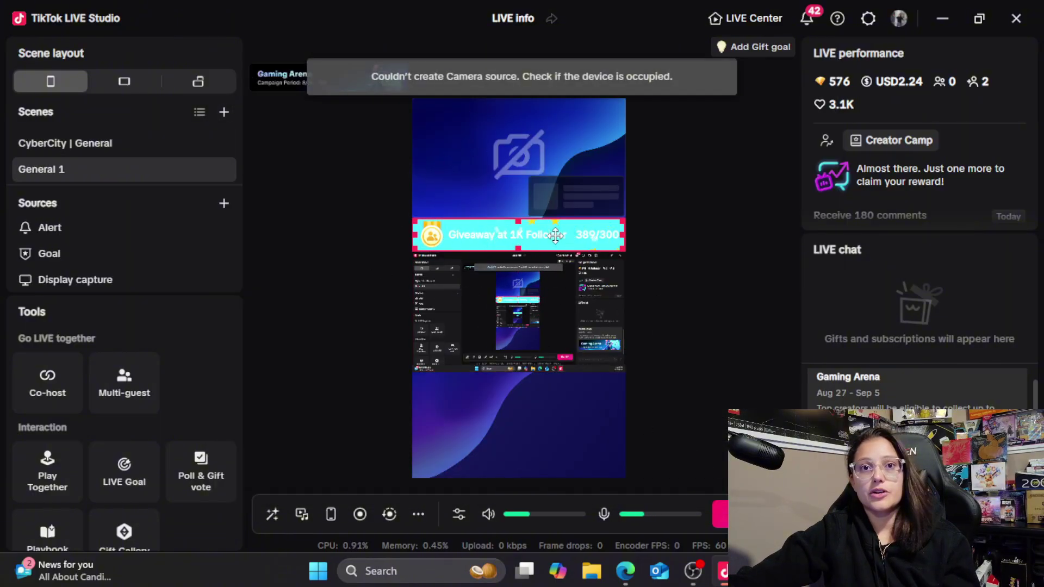
pyautogui.click(520, 167)
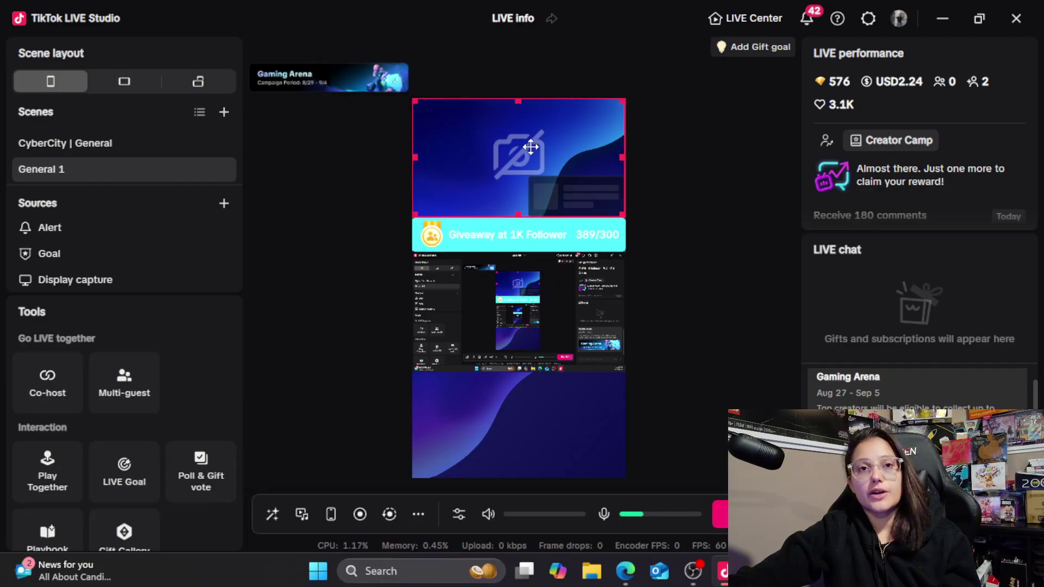
pyautogui.click(564, 186)
pyautogui.click(474, 317)
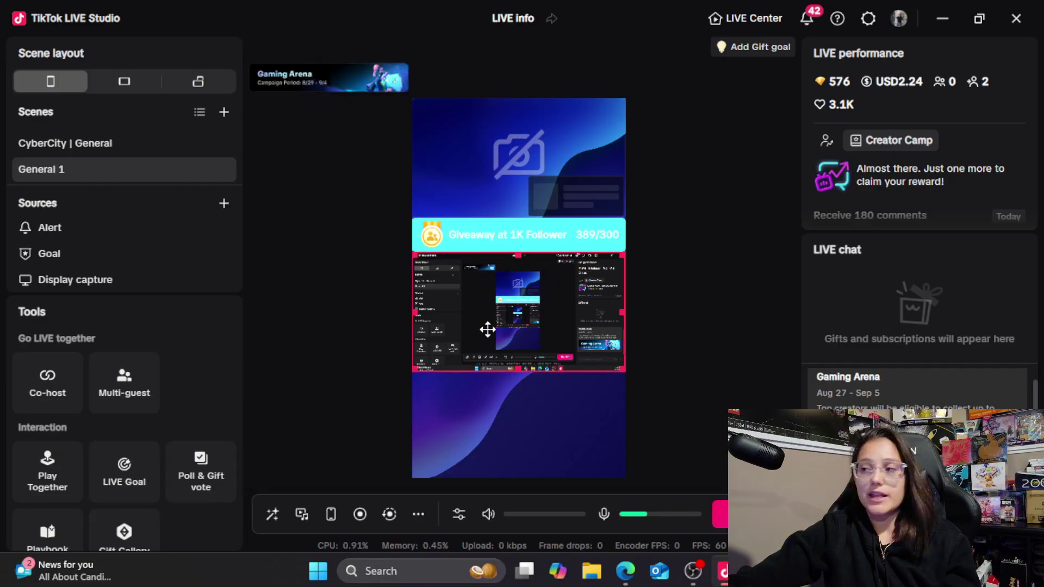
pyautogui.click(566, 204)
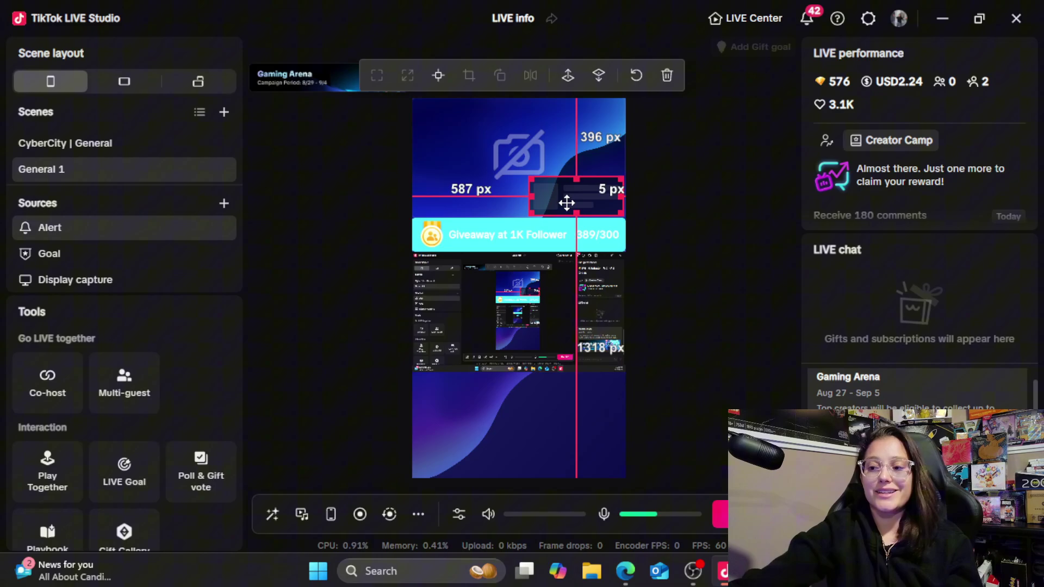
pyautogui.moveTo(566, 236)
pyautogui.mouseDown()
pyautogui.moveTo(533, 382)
pyautogui.moveTo(522, 320)
pyautogui.mouseUp()
pyautogui.click(522, 321)
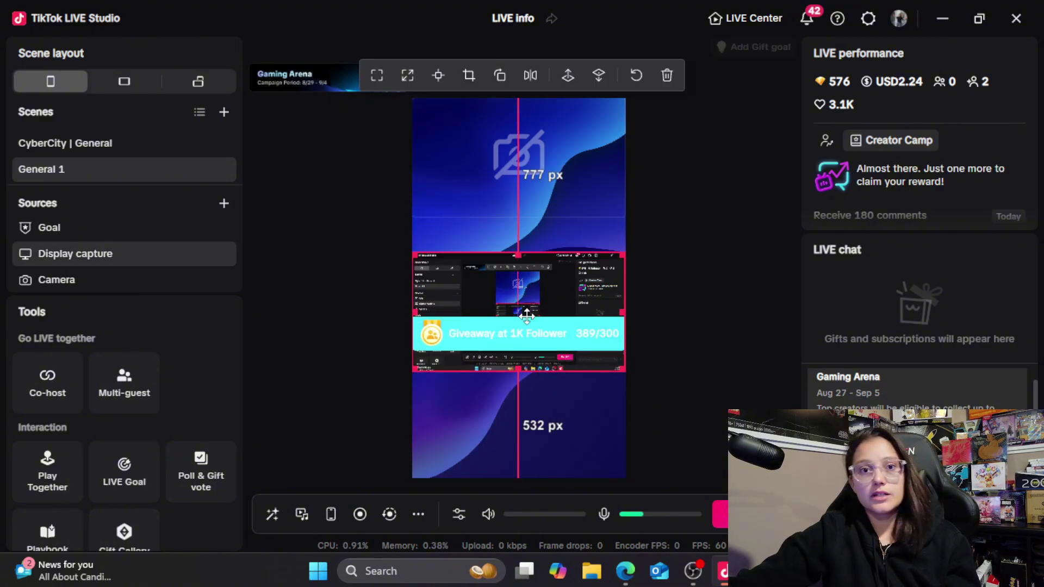
# Step: Make the goal a 12000 gifts goal 'To Good Vibes!' and acknowledge the review notice
pyautogui.doubleClick(513, 330)
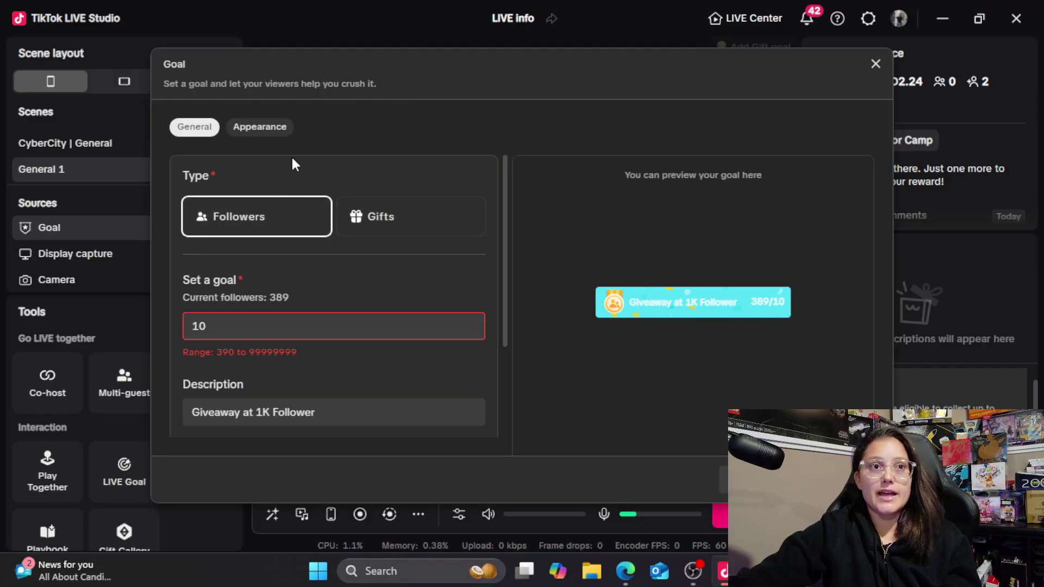
pyautogui.press('Escape')
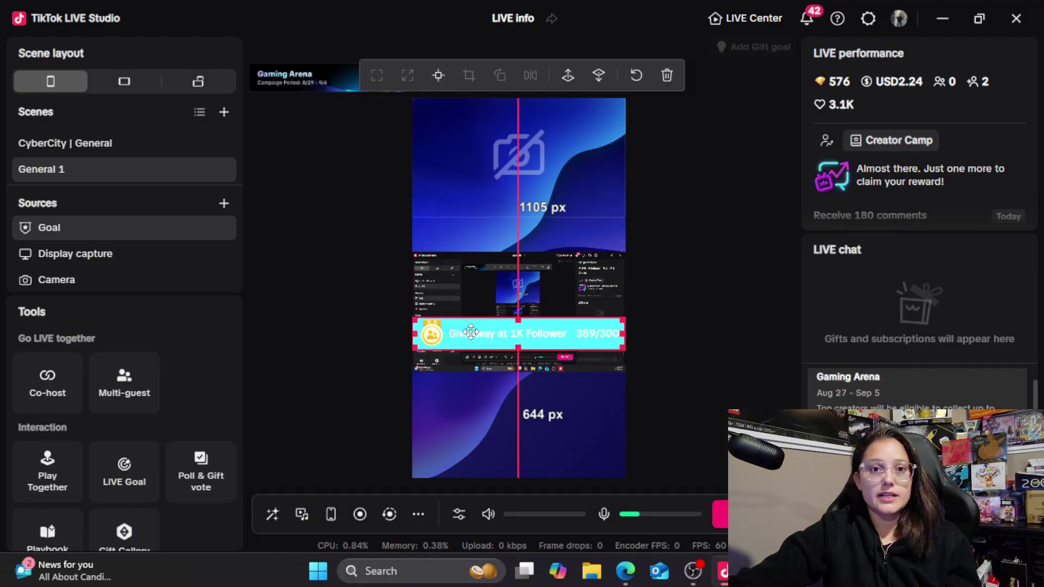
pyautogui.doubleClick(476, 333)
pyautogui.click(378, 214)
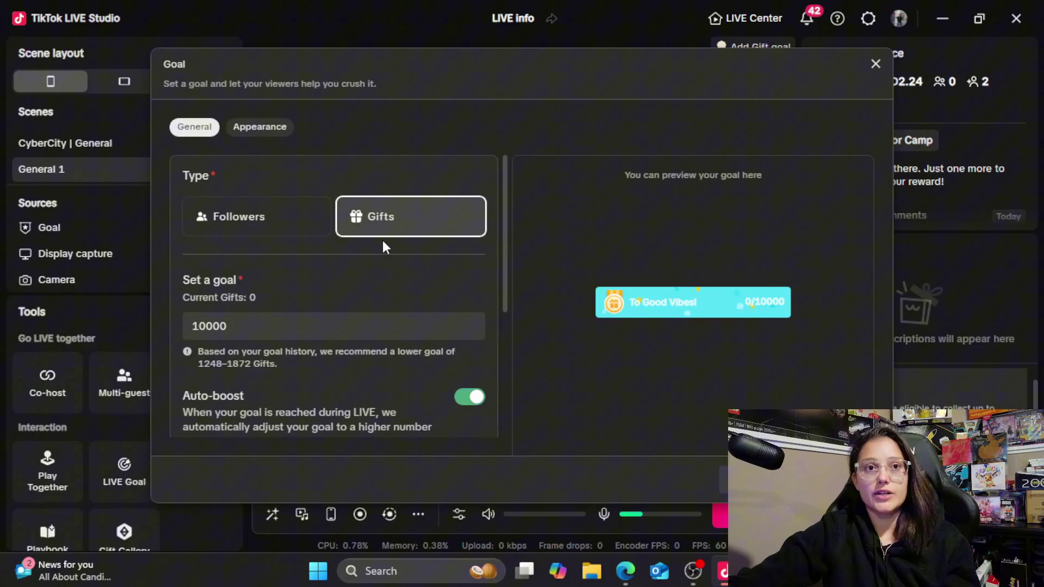
pyautogui.click(276, 332)
pyautogui.write('12000')
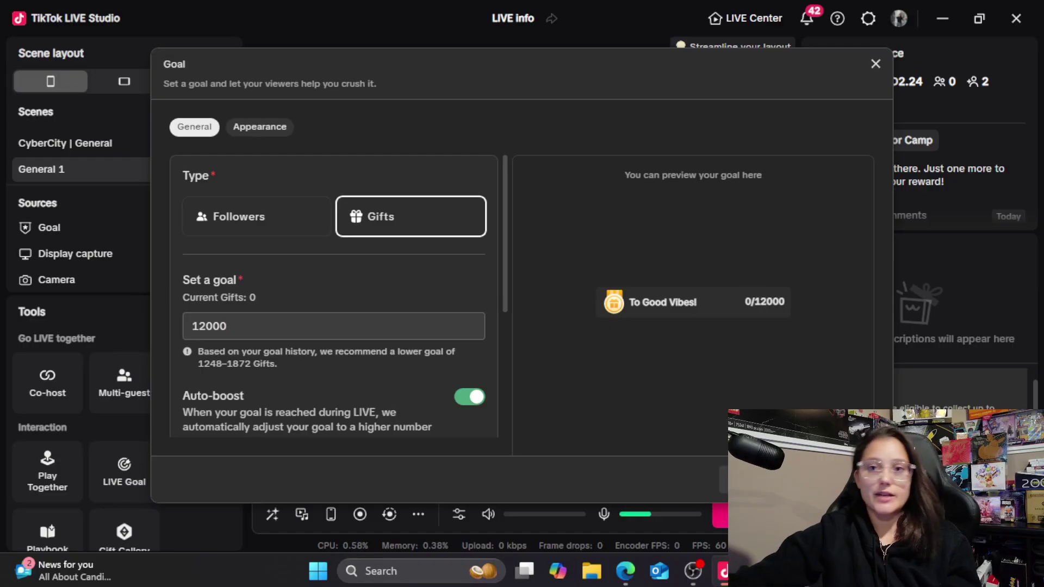
pyautogui.press('Return')
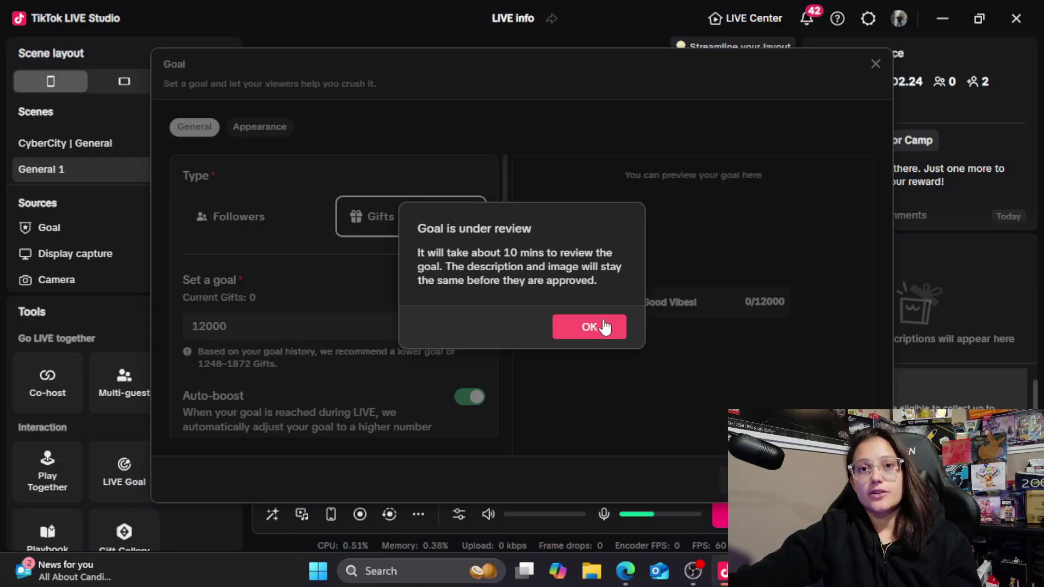
pyautogui.click(605, 328)
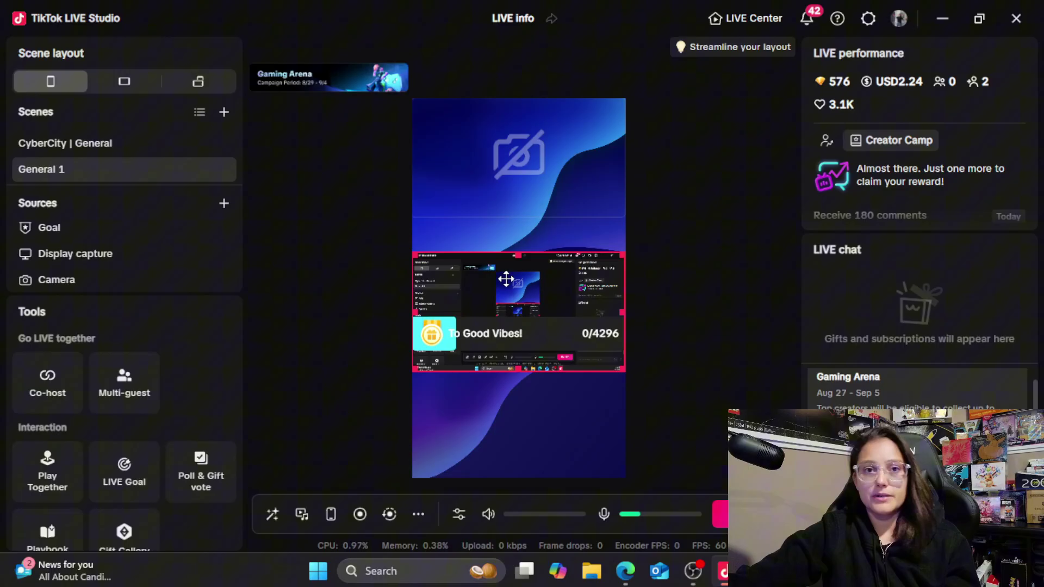
# Step: Delete the display capture and blue background image, and drag the camera below the goal bar
pyautogui.moveTo(548, 265); pyautogui.dragTo(552, 220)
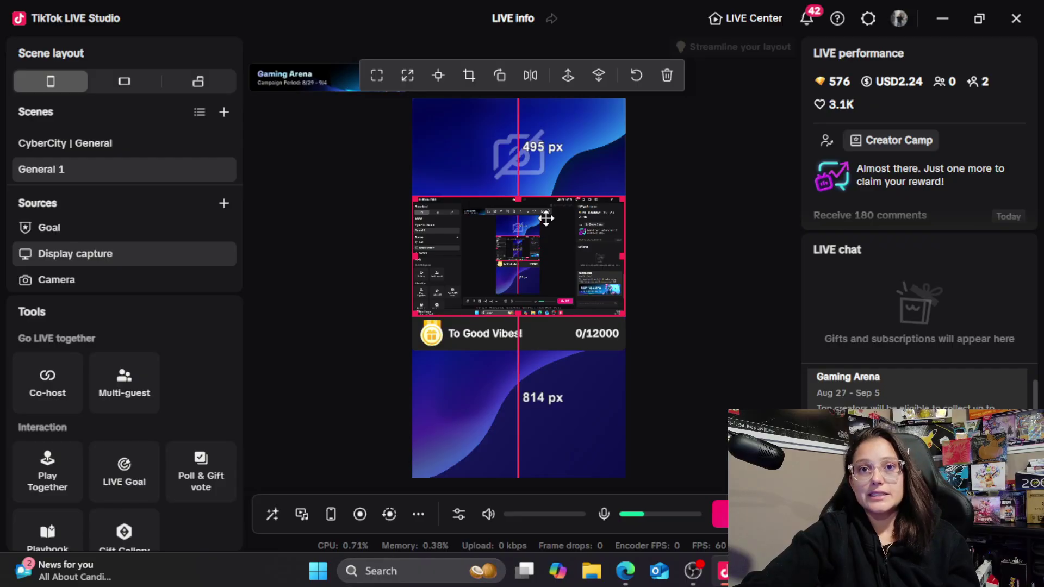
pyautogui.press('Delete')
pyautogui.click(577, 279)
pyautogui.click(519, 271)
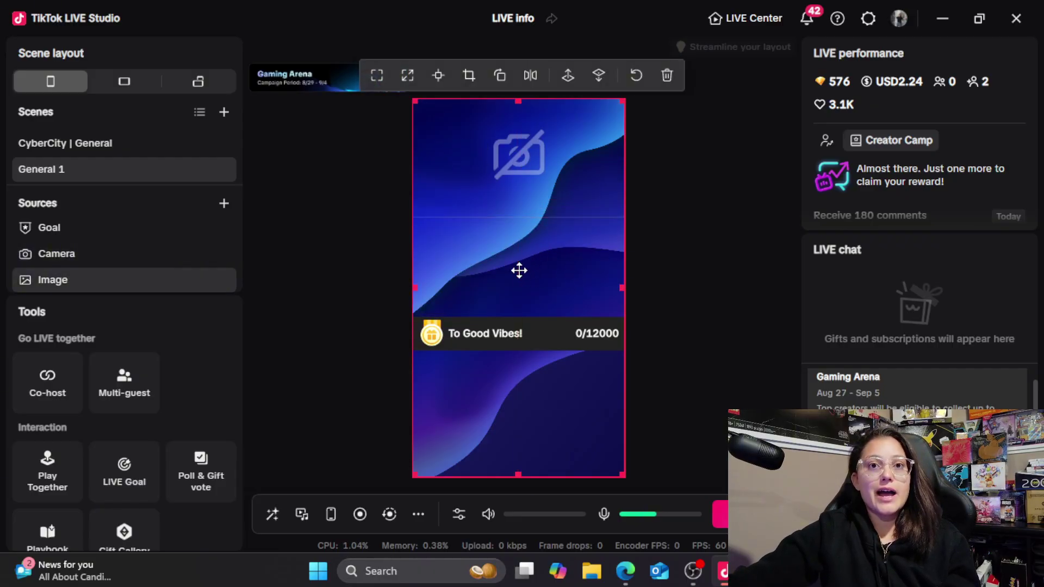
pyautogui.press('Delete')
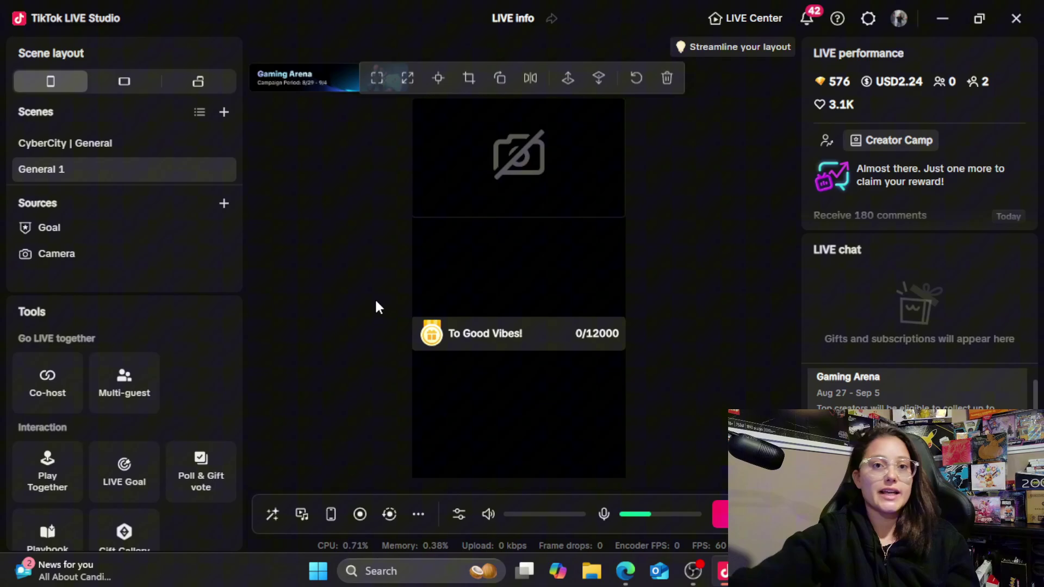
pyautogui.moveTo(525, 136)
pyautogui.mouseDown()
pyautogui.moveTo(533, 388)
pyautogui.moveTo(517, 398)
pyautogui.mouseUp()
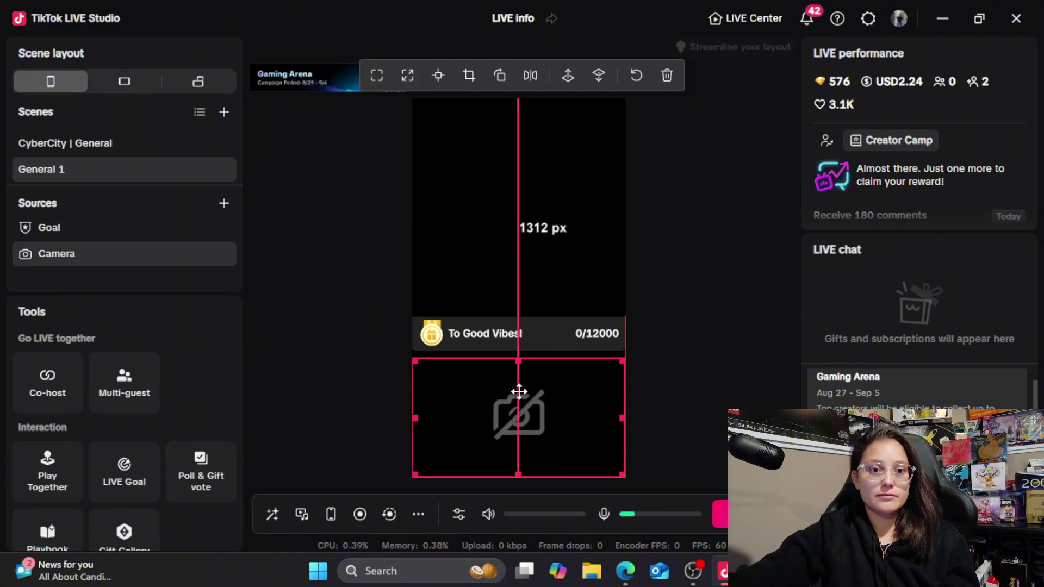
pyautogui.doubleClick(86, 254)
# Step: Set the camera source's device to OBS Virtual Camera
pyautogui.click(431, 330)
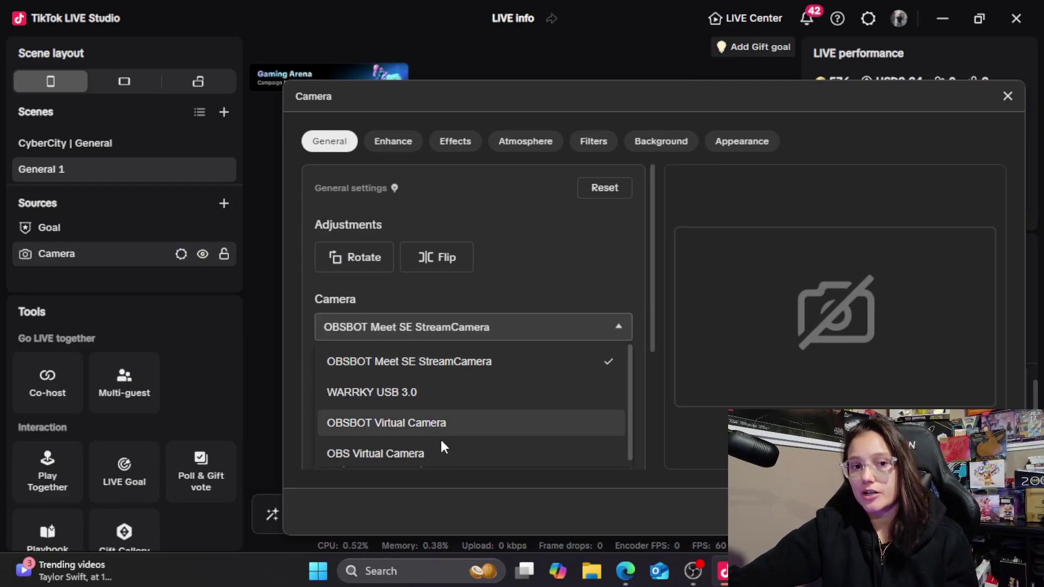
pyautogui.scroll(-1, 430, 440)
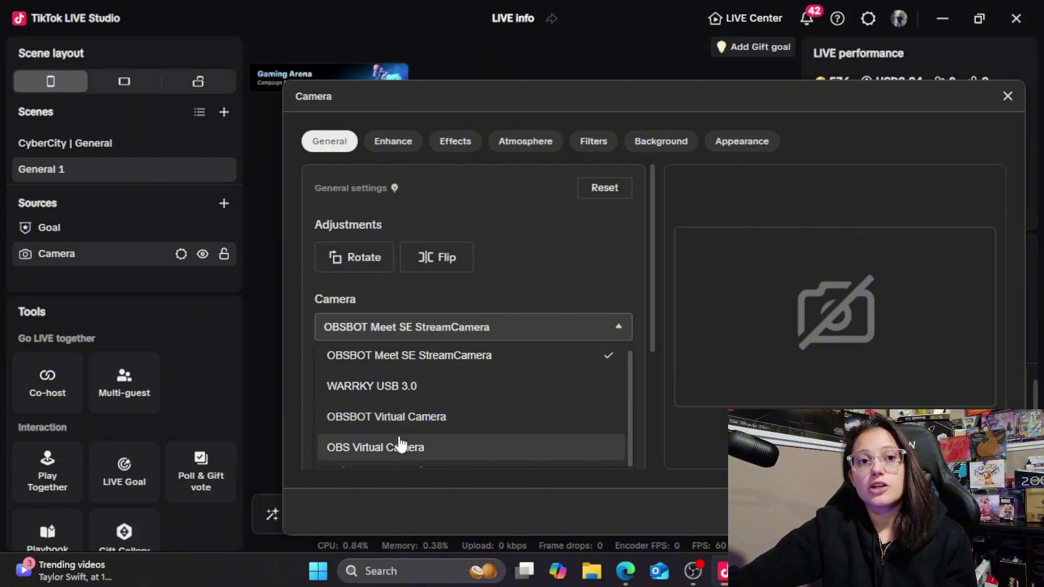
pyautogui.click(374, 449)
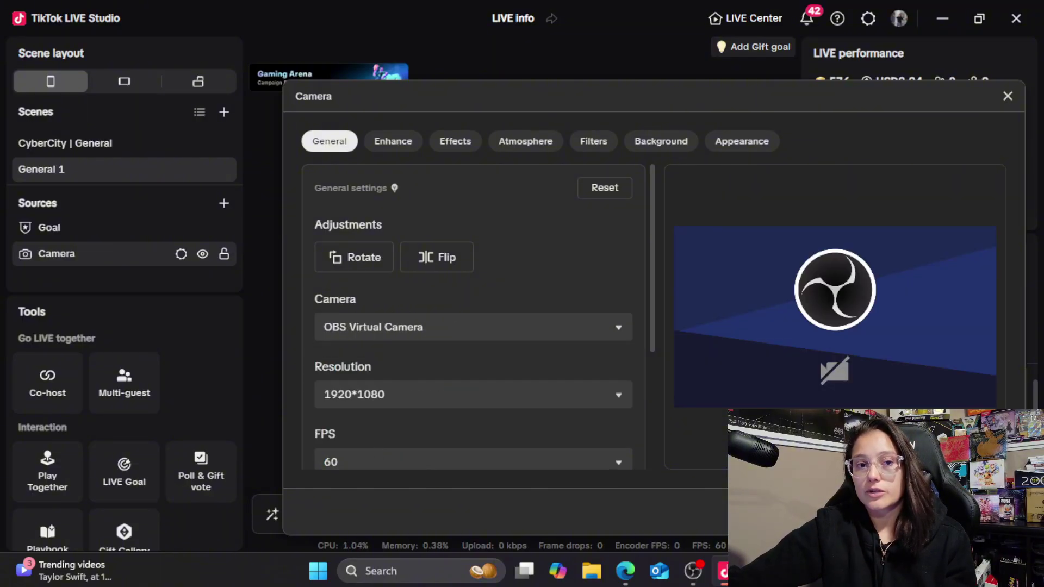
pyautogui.press('Escape')
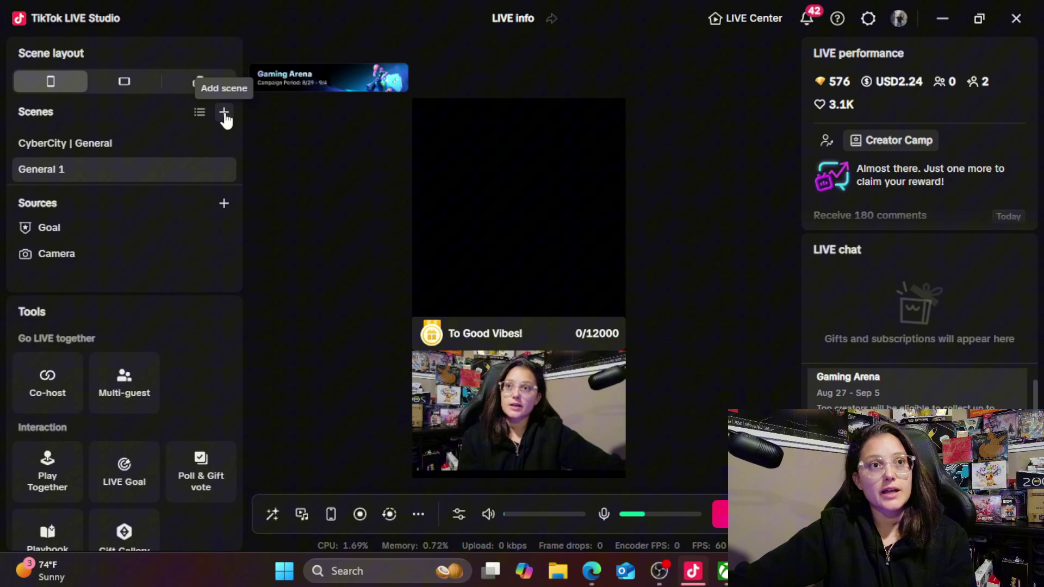
# Step: Add a game capture source for cod.exe Call of Duty
pyautogui.click(224, 205)
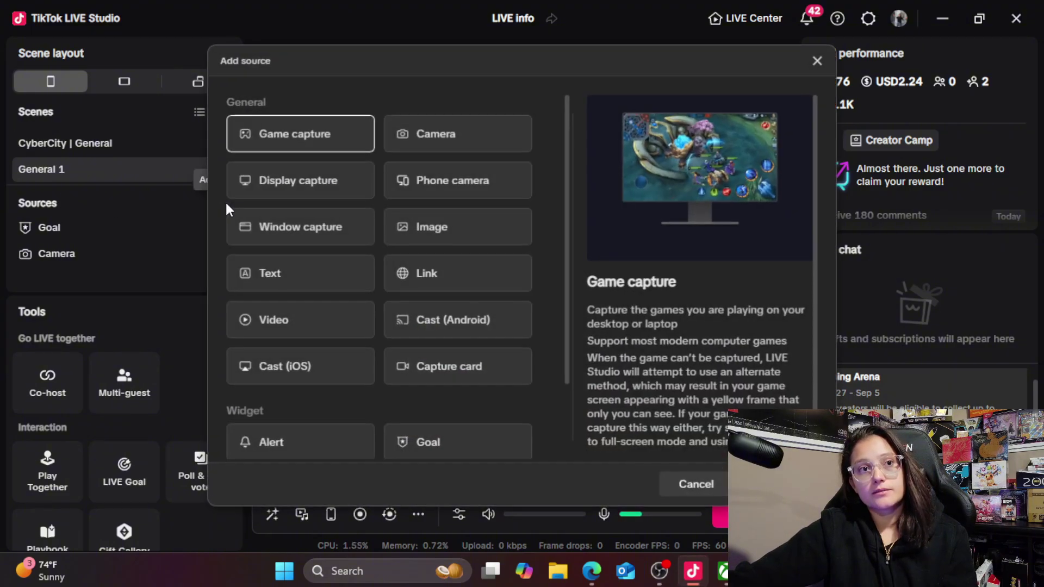
pyautogui.click(267, 136)
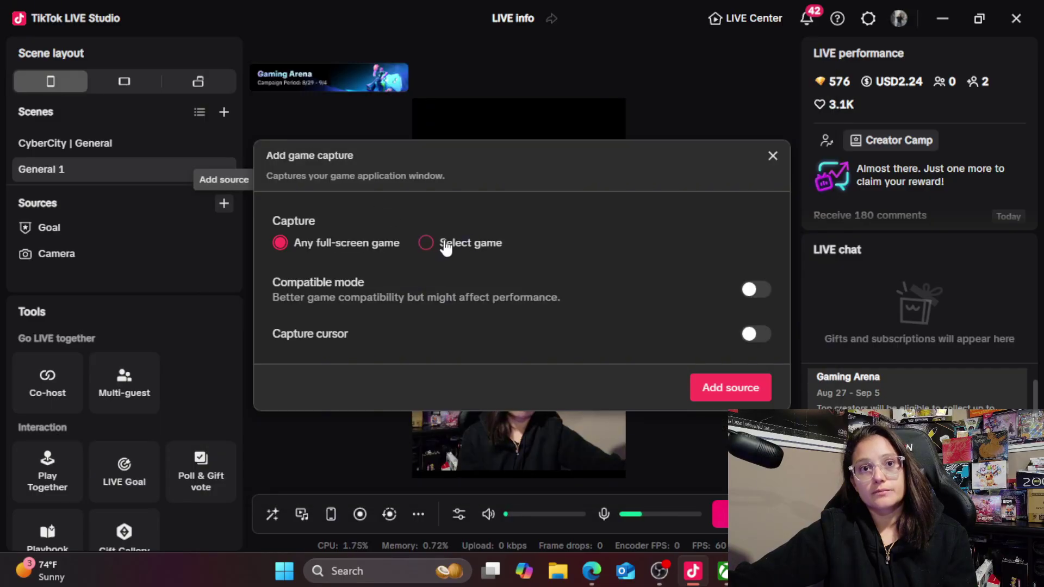
pyautogui.click(445, 244)
pyautogui.click(407, 280)
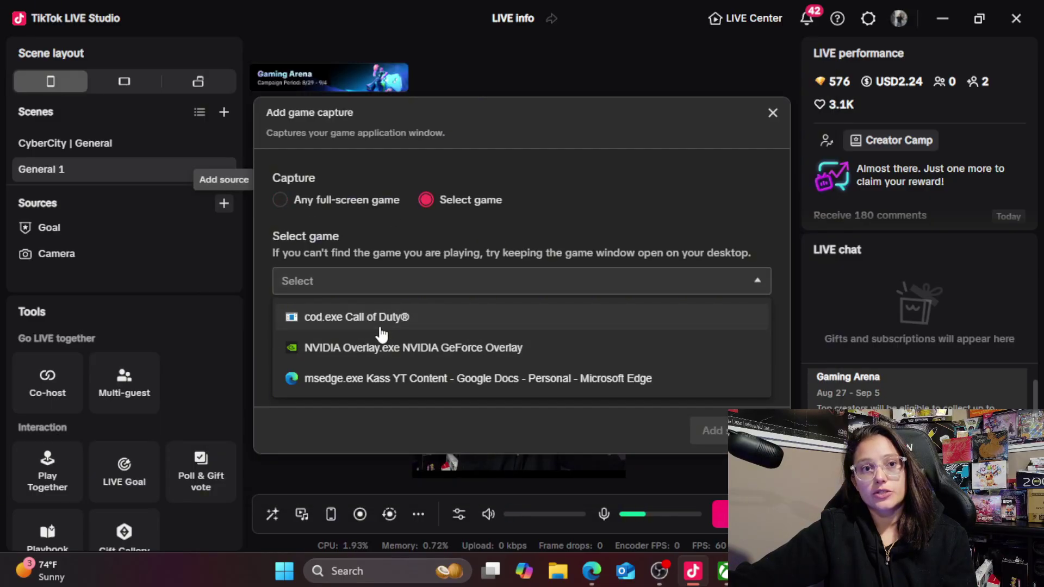
pyautogui.click(380, 321)
pyautogui.click(712, 430)
# Step: Move the game capture to the canvas top and stretch it down to the goal bar
pyautogui.moveTo(534, 240); pyautogui.dragTo(562, 164)
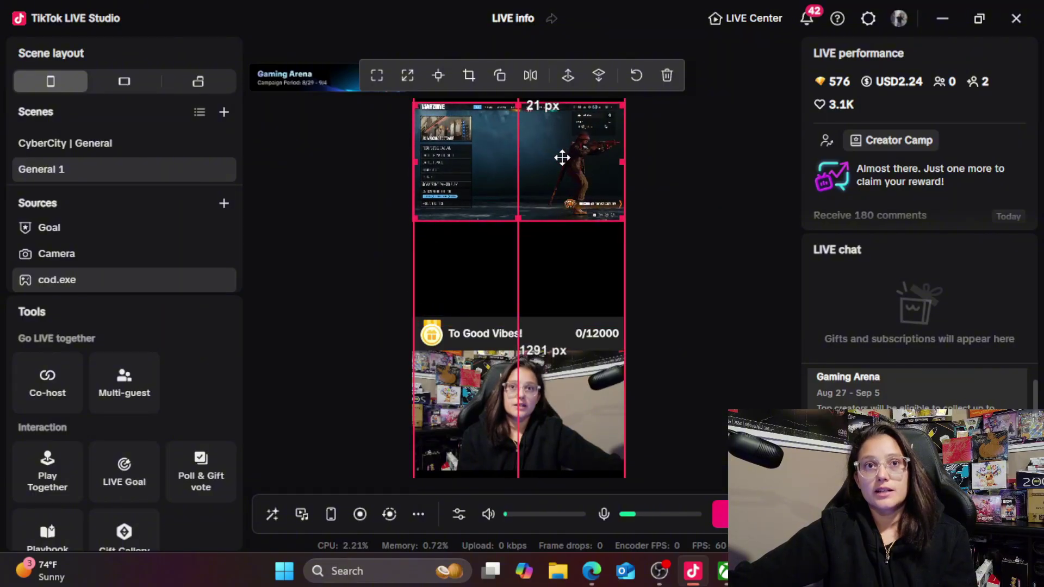
pyautogui.moveTo(562, 164)
pyautogui.mouseDown()
pyautogui.moveTo(561, 154)
pyautogui.moveTo(507, 174)
pyautogui.mouseUp()
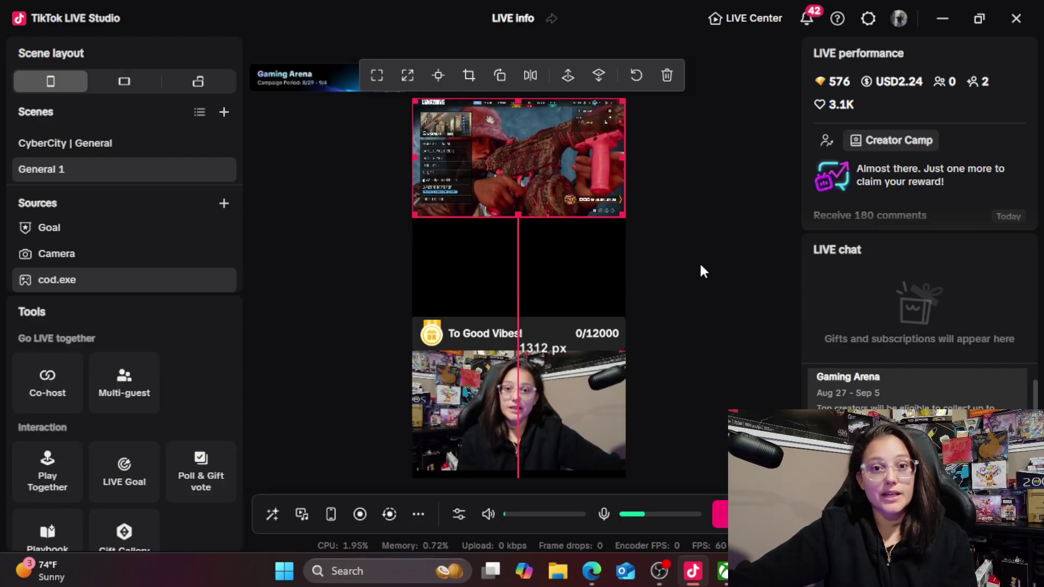
pyautogui.click(633, 280)
pyautogui.moveTo(412, 216)
pyautogui.mouseDown()
pyautogui.moveTo(369, 252)
pyautogui.moveTo(651, 296)
pyautogui.mouseUp()
pyautogui.moveTo(566, 261); pyautogui.dragTo(560, 253)
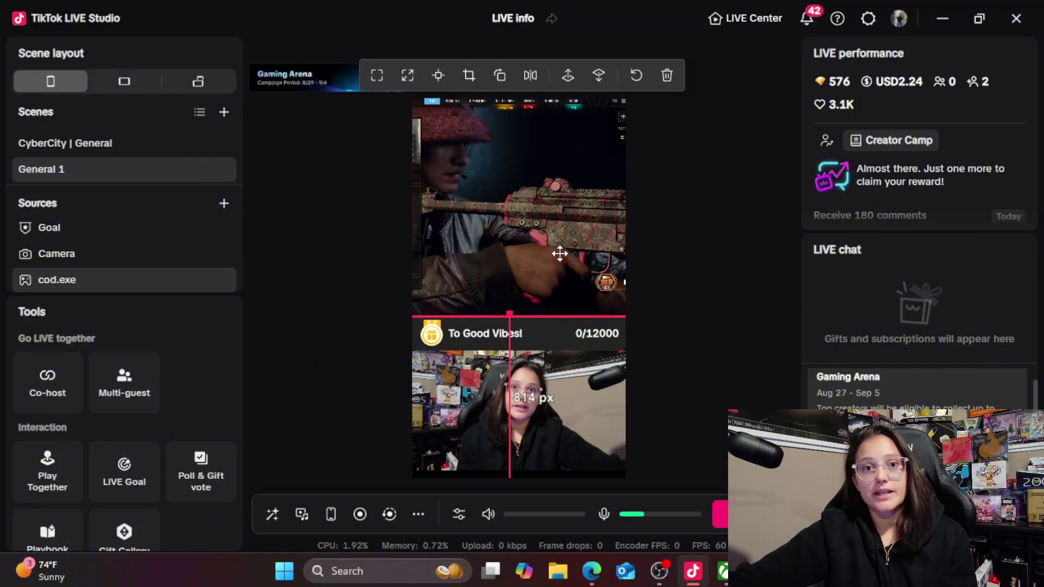
pyautogui.click(718, 265)
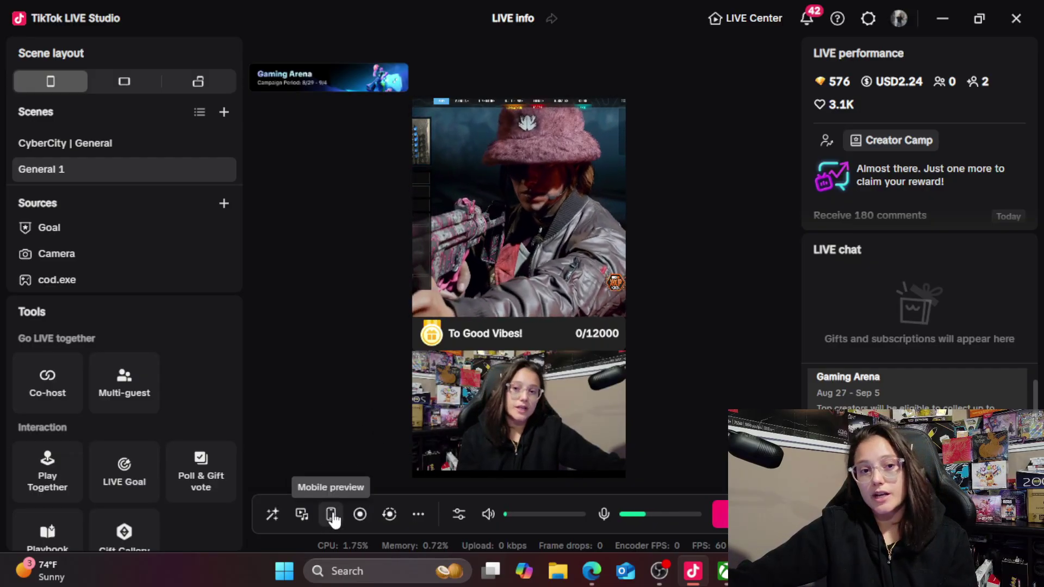
# Step: Review the General 1 layout in the mobile preview, then close it
pyautogui.click(335, 521)
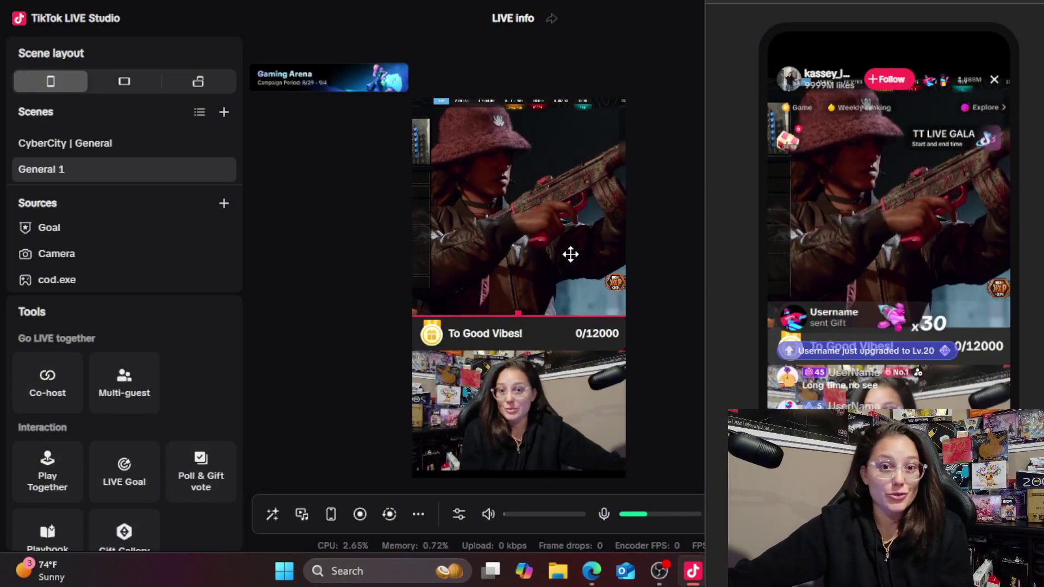
pyautogui.click(554, 431)
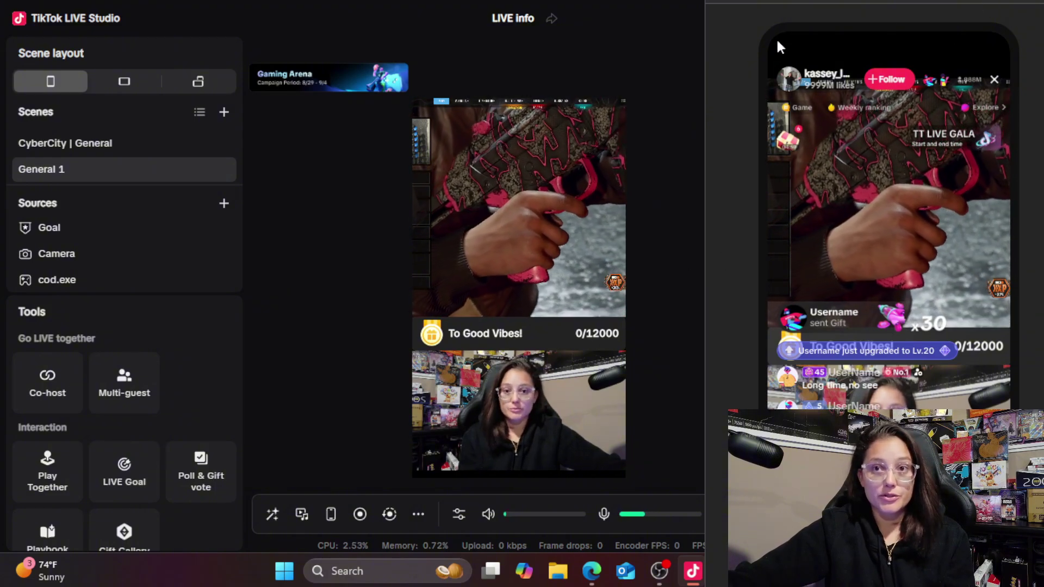
pyautogui.moveTo(792, 5); pyautogui.dragTo(727, 37)
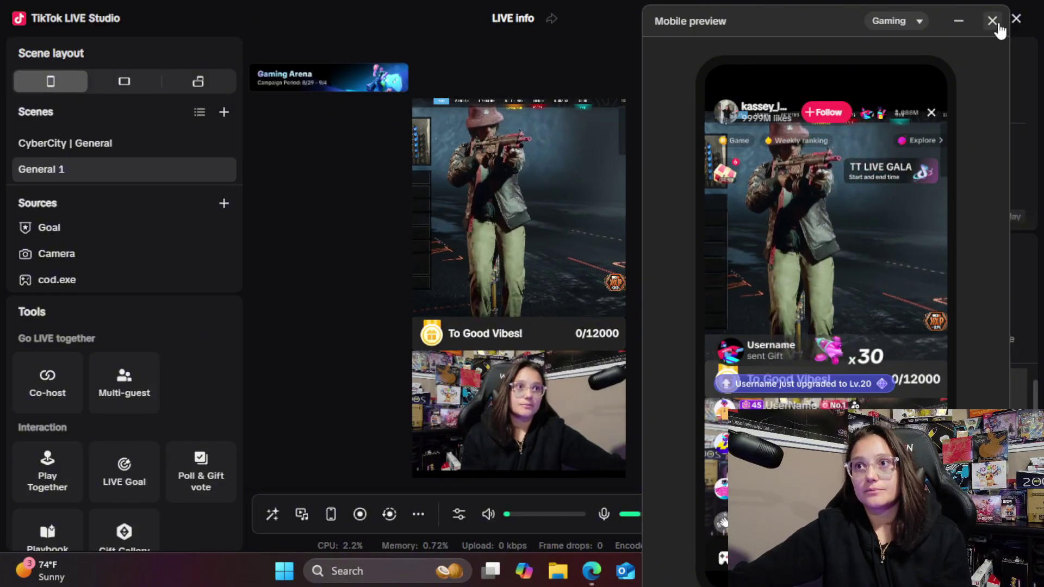
pyautogui.click(997, 25)
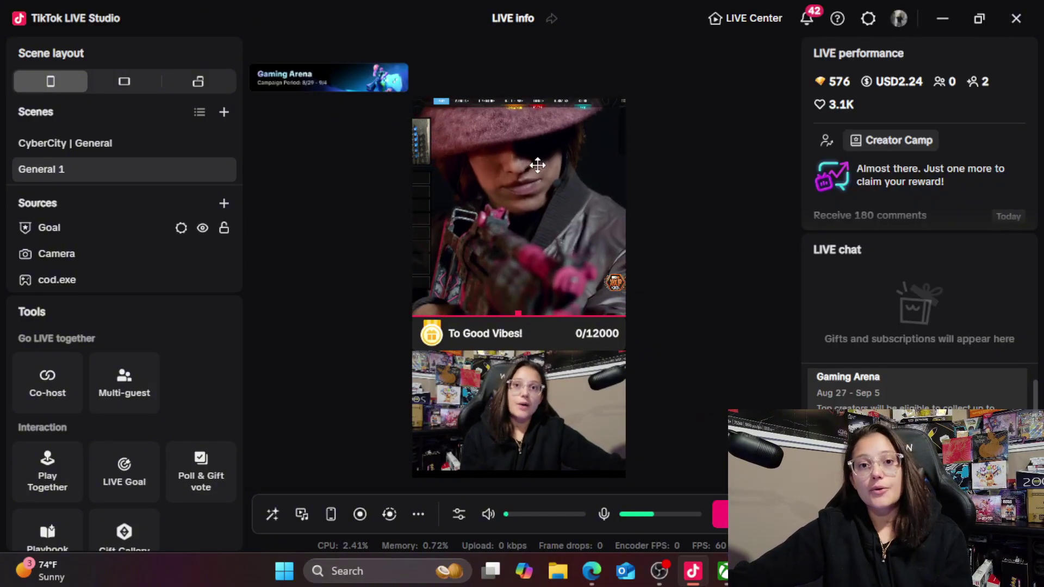
pyautogui.click(223, 205)
# Step: Add a second cod.exe game capture and move it to the canvas top
pyautogui.click(283, 141)
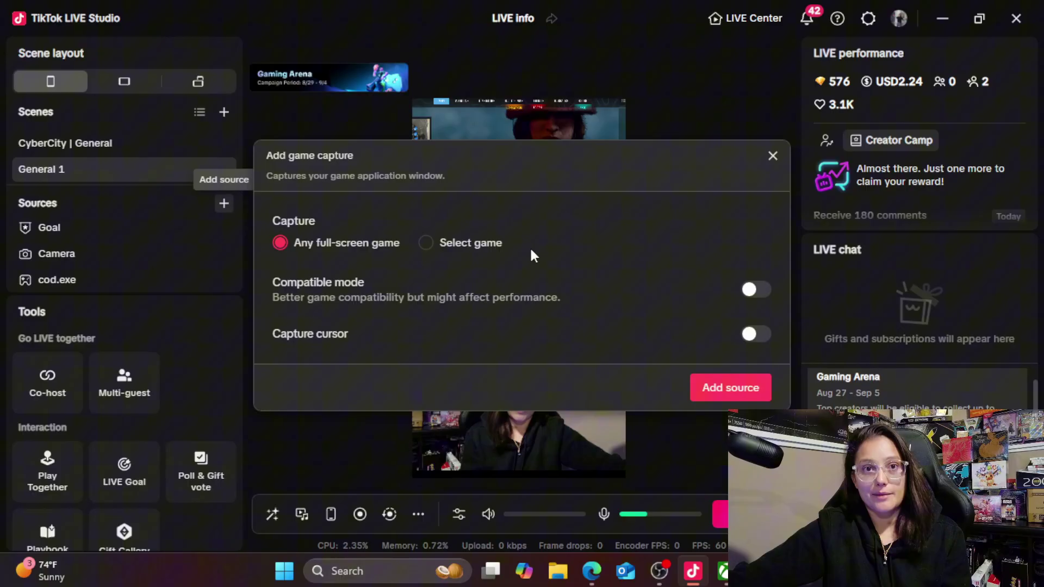
pyautogui.click(427, 244)
pyautogui.click(426, 286)
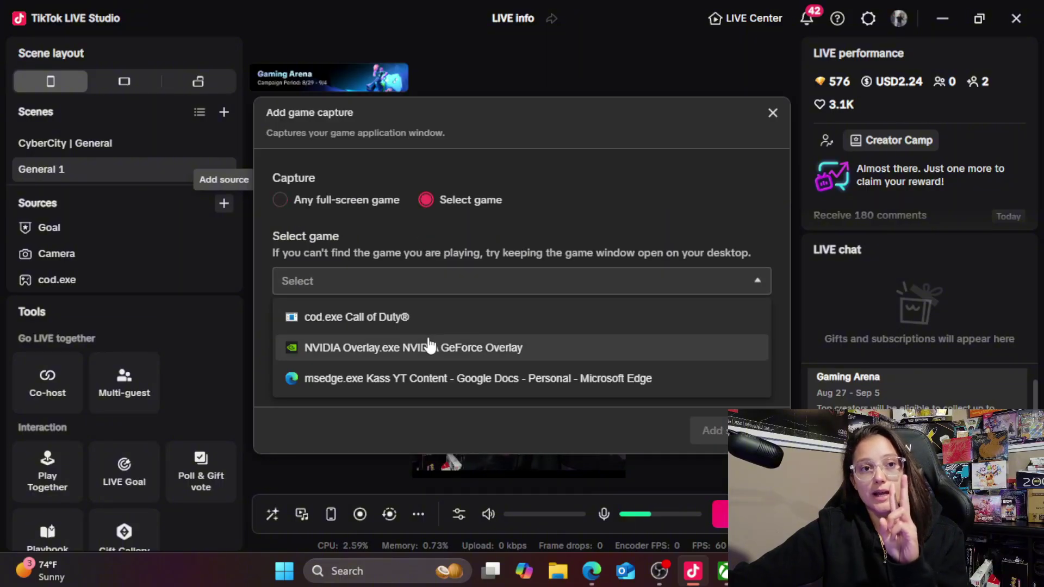
pyautogui.click(436, 321)
pyautogui.click(713, 433)
pyautogui.moveTo(497, 272)
pyautogui.mouseDown()
pyautogui.moveTo(498, 192)
pyautogui.moveTo(437, 151)
pyautogui.mouseUp()
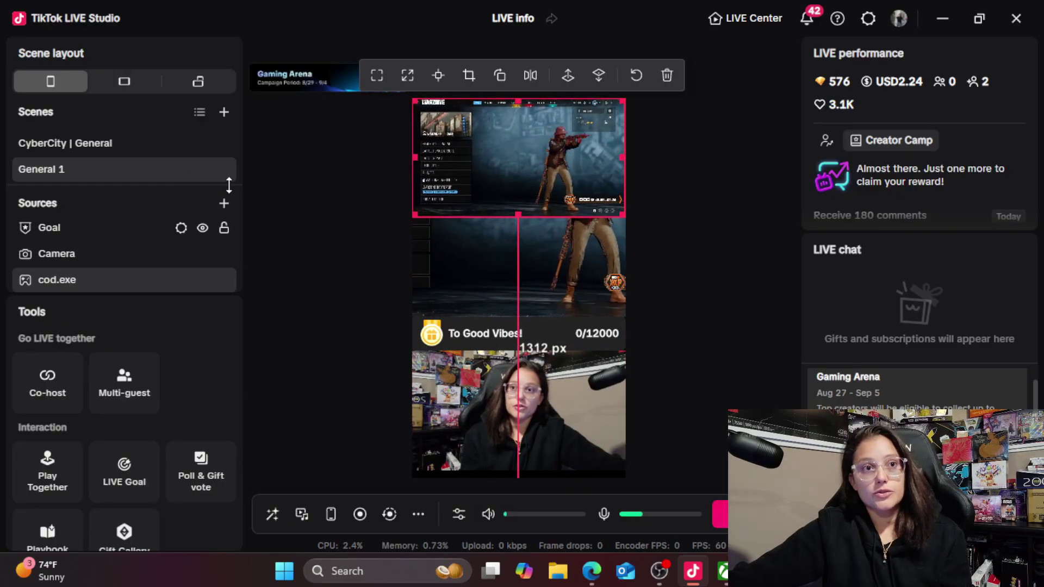
# Step: Add a third cod.exe Call of Duty game capture to the scene
pyautogui.click(223, 203)
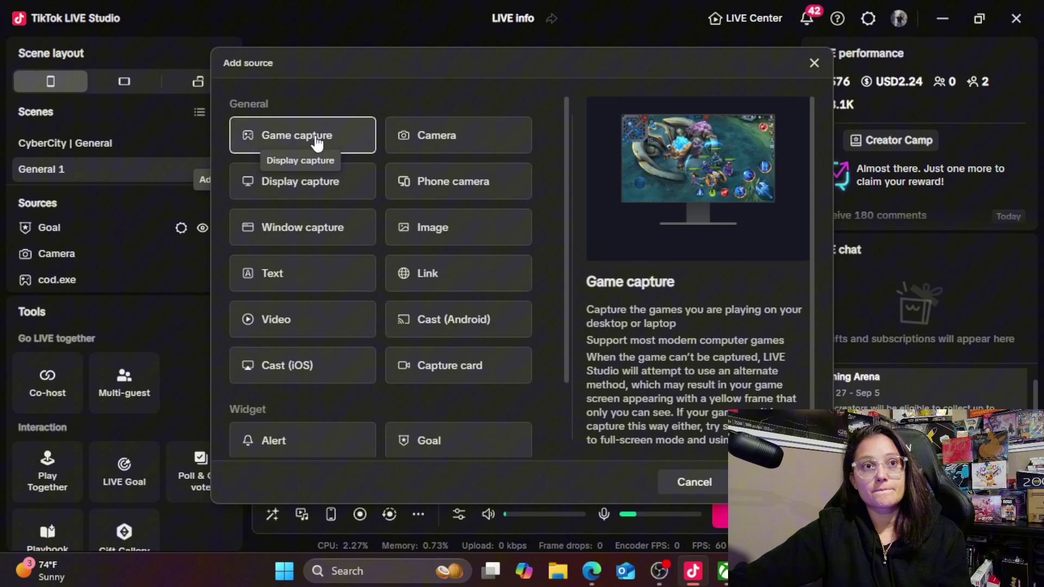
pyautogui.click(335, 147)
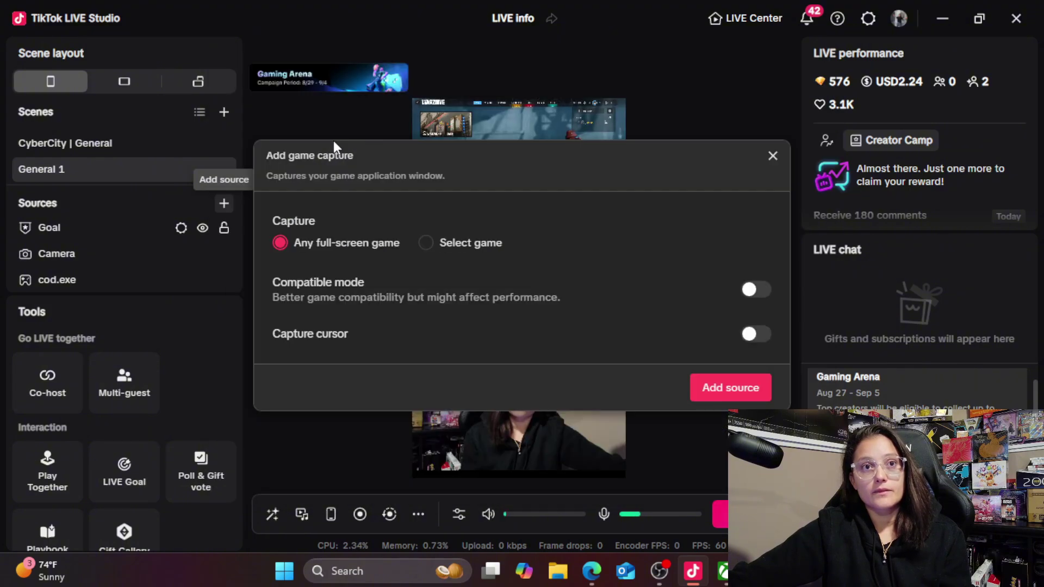
pyautogui.click(464, 247)
pyautogui.click(419, 281)
pyautogui.click(422, 318)
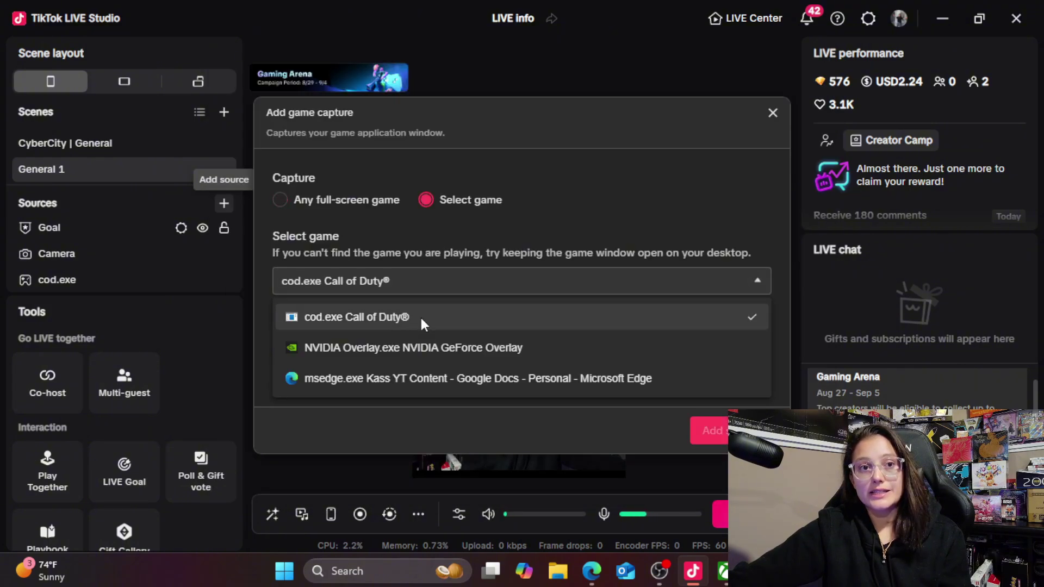
pyautogui.click(709, 430)
# Step: Reposition the goal bar above the camera feed at the canvas bottom
pyautogui.click(525, 300)
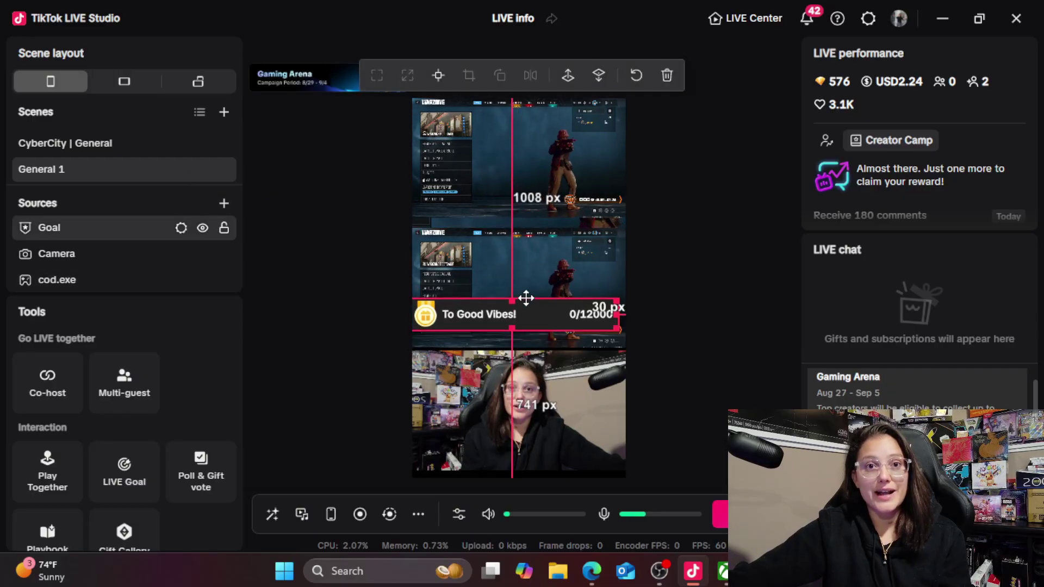
pyautogui.moveTo(527, 307); pyautogui.dragTo(559, 244)
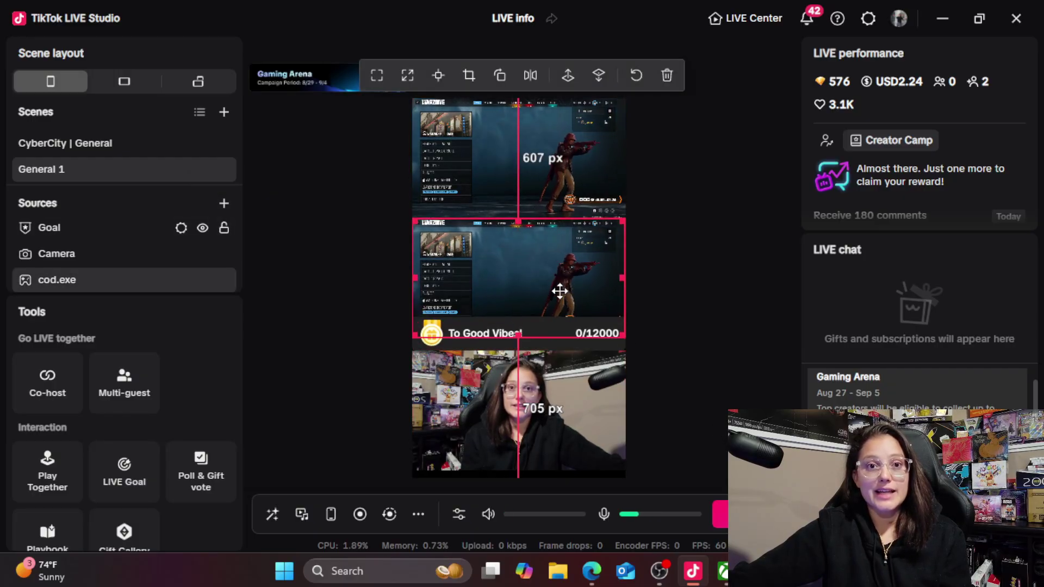
pyautogui.moveTo(588, 407); pyautogui.dragTo(587, 415)
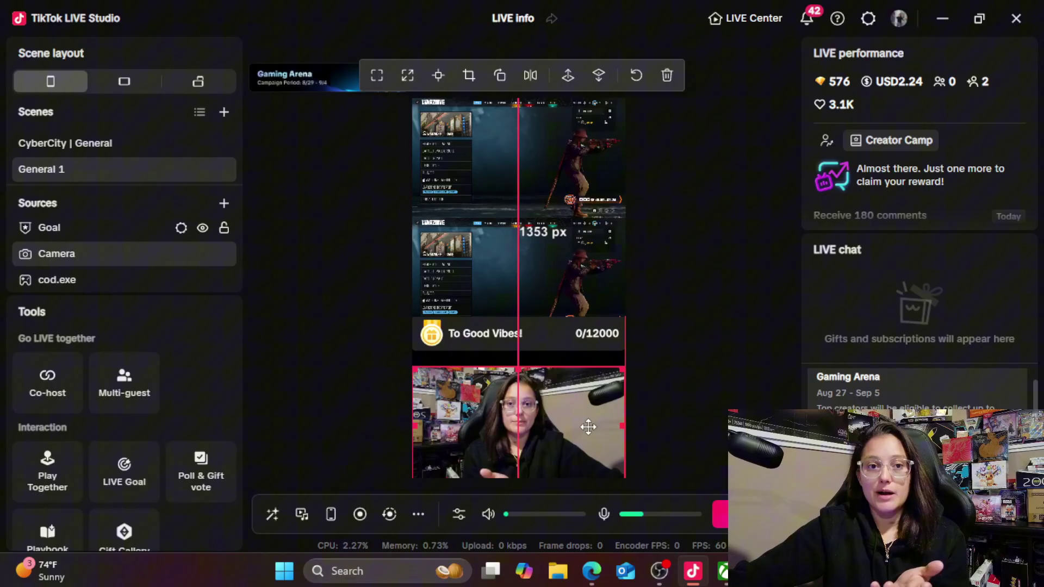
pyautogui.moveTo(472, 344); pyautogui.dragTo(499, 346)
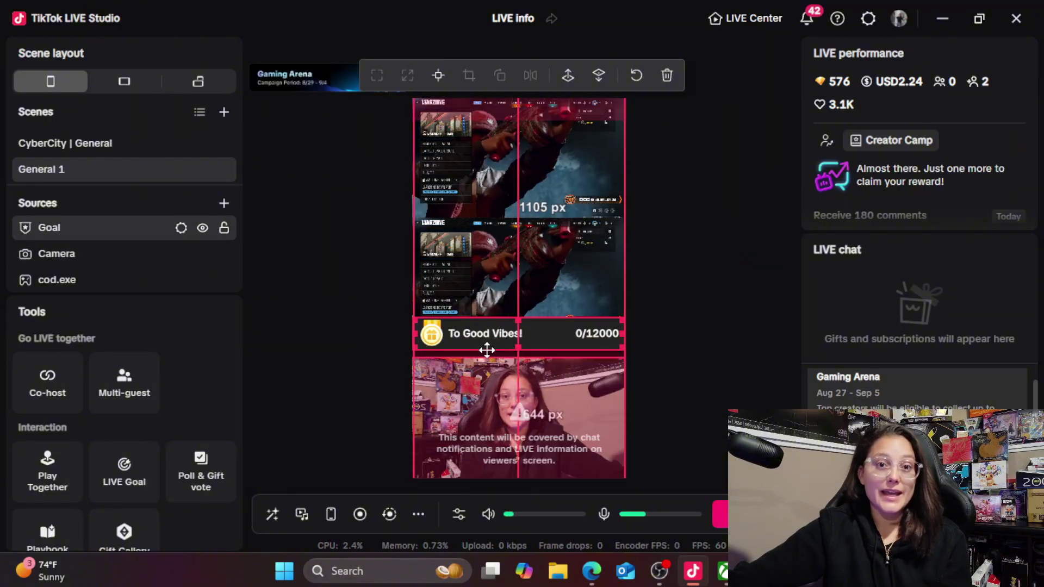
pyautogui.moveTo(536, 419); pyautogui.dragTo(530, 398)
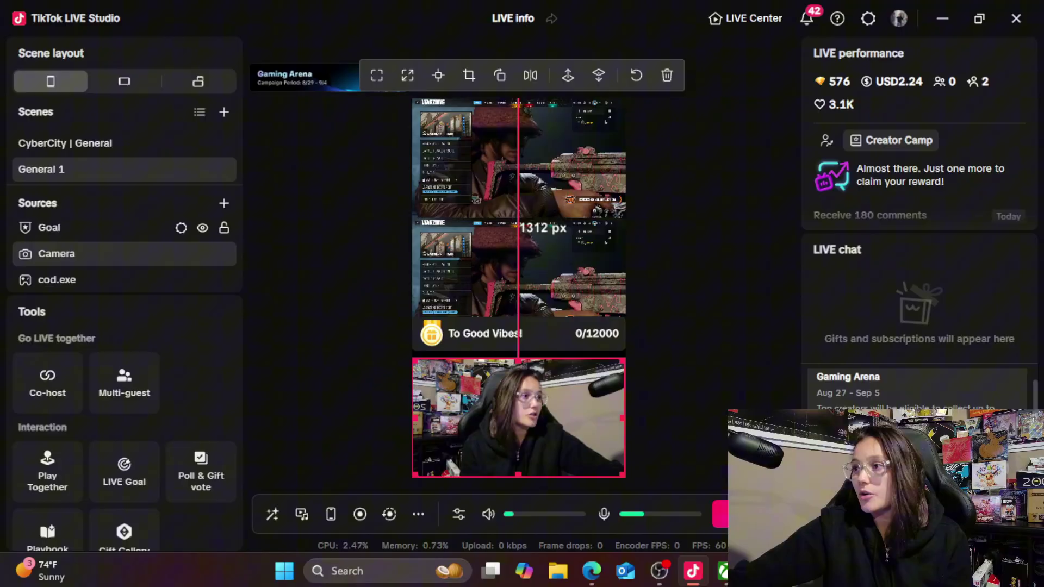
# Step: Shrink the second game capture from its bottom and right edges
pyautogui.click(518, 248)
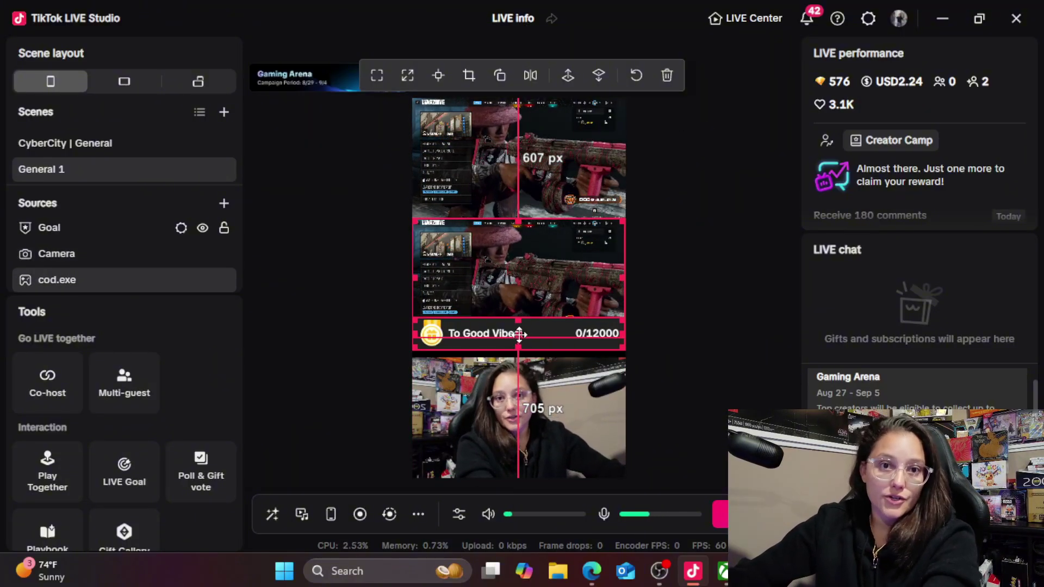
pyautogui.moveTo(531, 282); pyautogui.dragTo(530, 245)
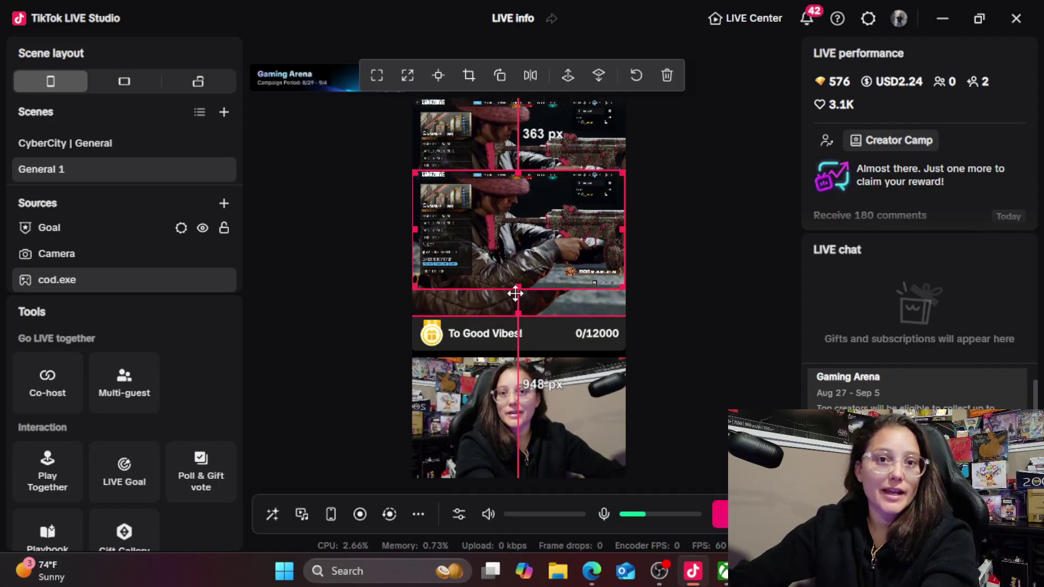
pyautogui.moveTo(518, 288); pyautogui.dragTo(519, 197)
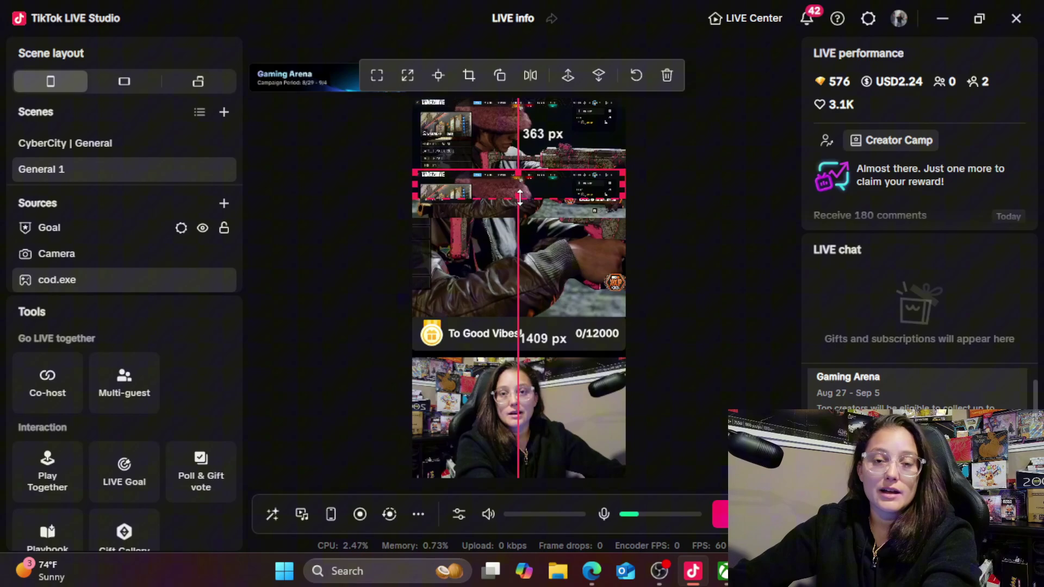
pyautogui.moveTo(623, 184)
pyautogui.mouseDown()
pyautogui.moveTo(453, 191)
pyautogui.moveTo(556, 141)
pyautogui.mouseUp()
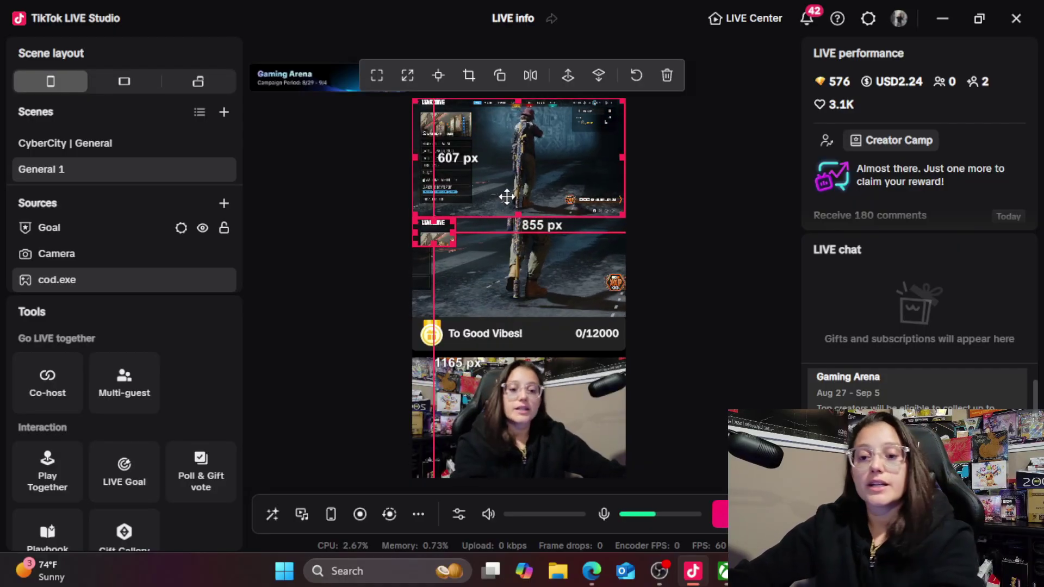
# Step: Place the small WARZONE logo capture in the top-left corner over the gameplay
pyautogui.moveTo(519, 212)
pyautogui.mouseDown()
pyautogui.moveTo(454, 109)
pyautogui.moveTo(592, 109)
pyautogui.mouseUp()
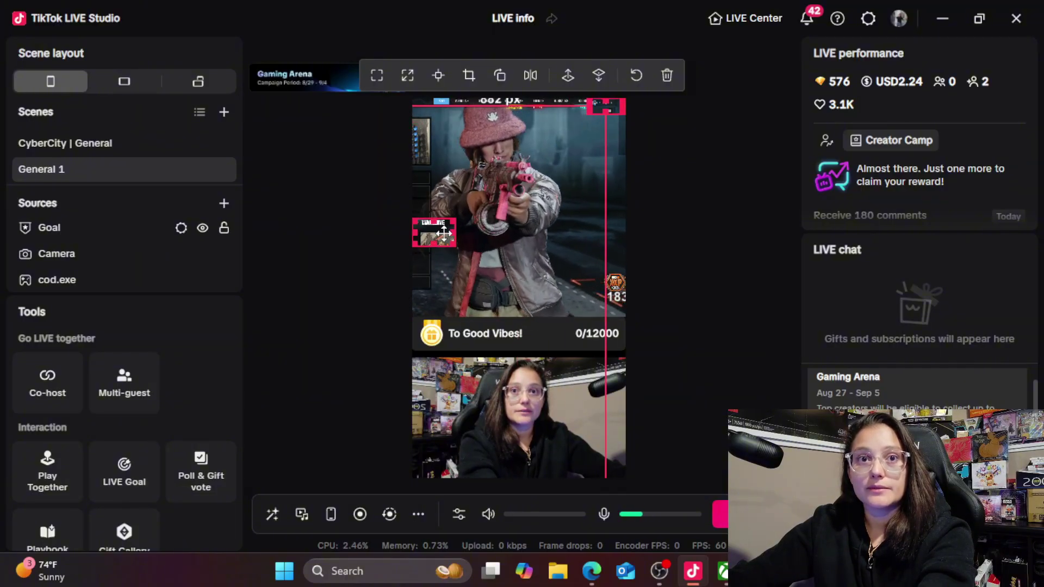
pyautogui.moveTo(443, 232)
pyautogui.mouseDown()
pyautogui.moveTo(447, 122)
pyautogui.moveTo(479, 140)
pyautogui.mouseUp()
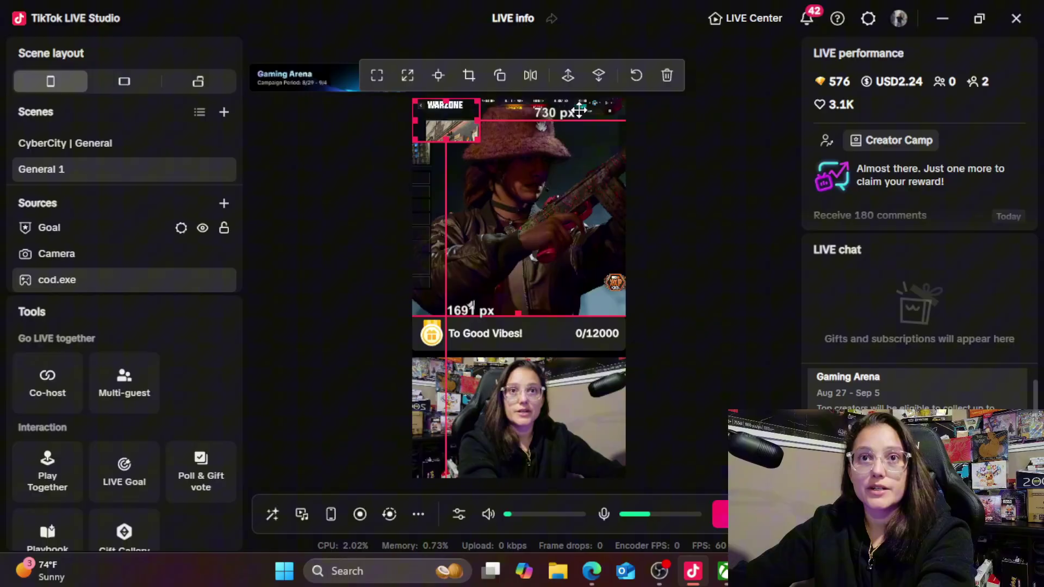
pyautogui.moveTo(580, 111); pyautogui.dragTo(577, 121)
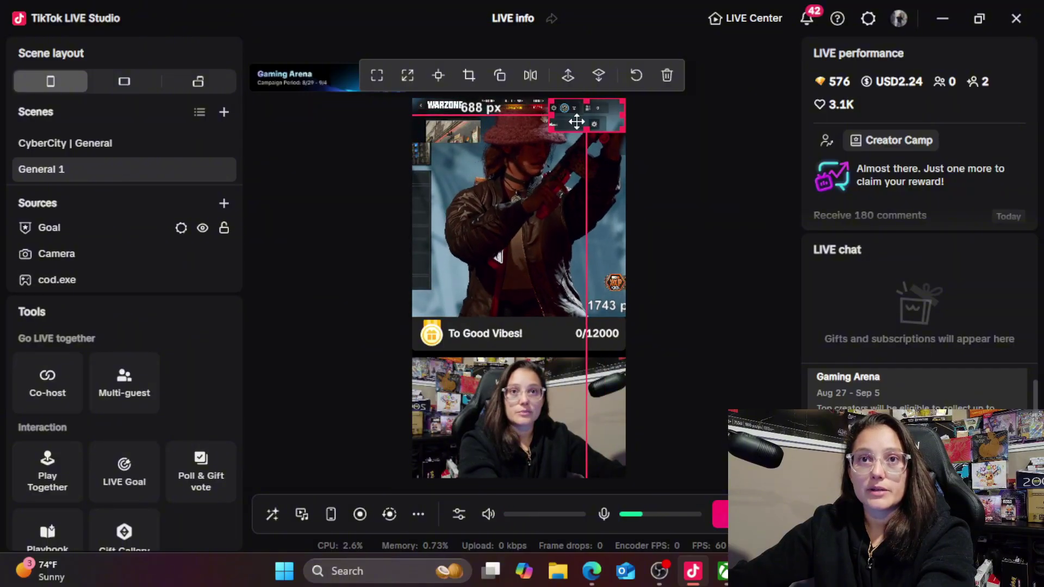
pyautogui.click(674, 132)
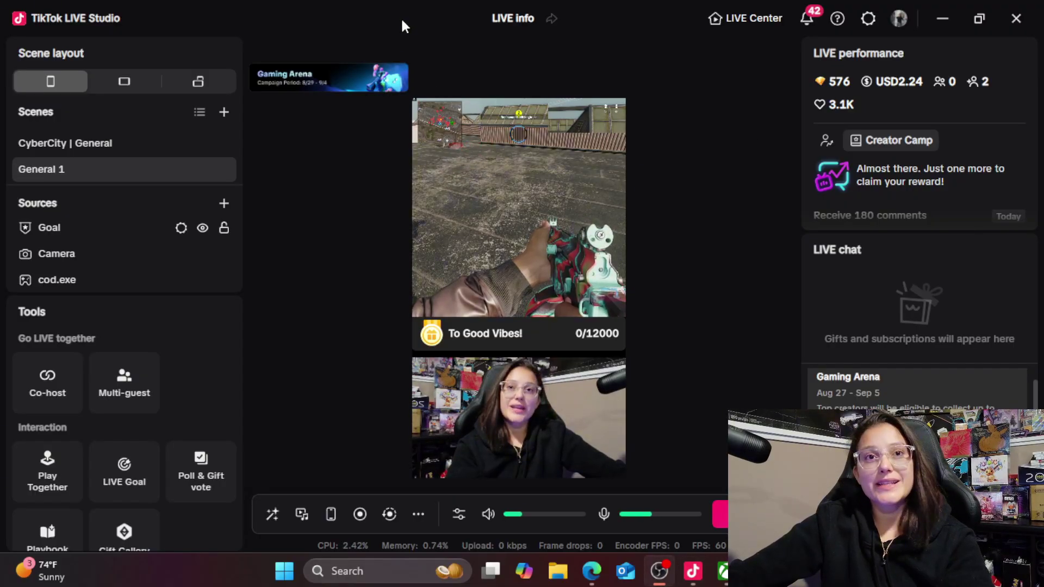
# Step: Narrow the minimap capture, move it top-left, and adjust the top-right overlay
pyautogui.click(440, 143)
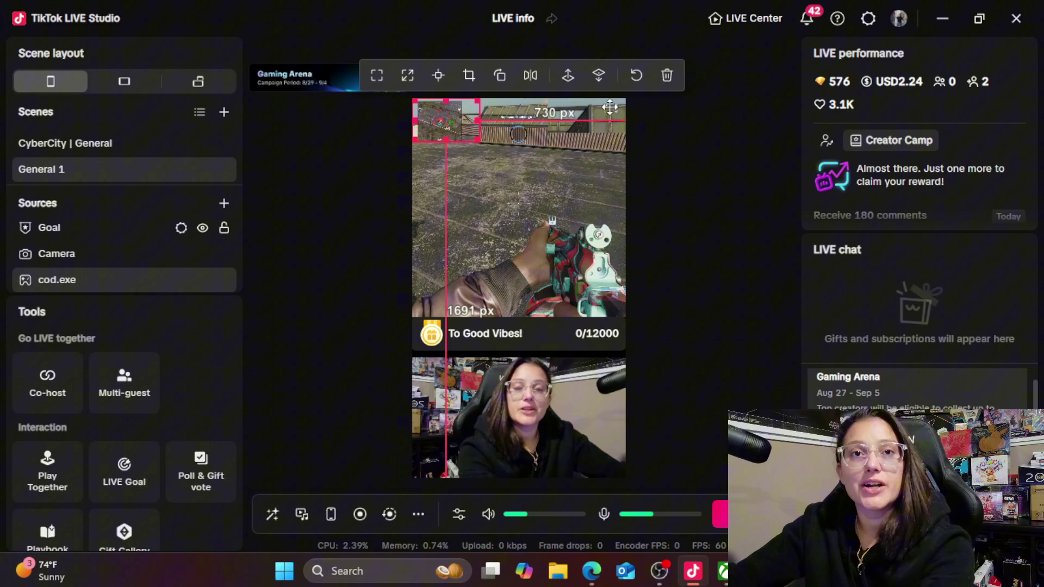
pyautogui.moveTo(478, 127); pyautogui.dragTo(462, 118)
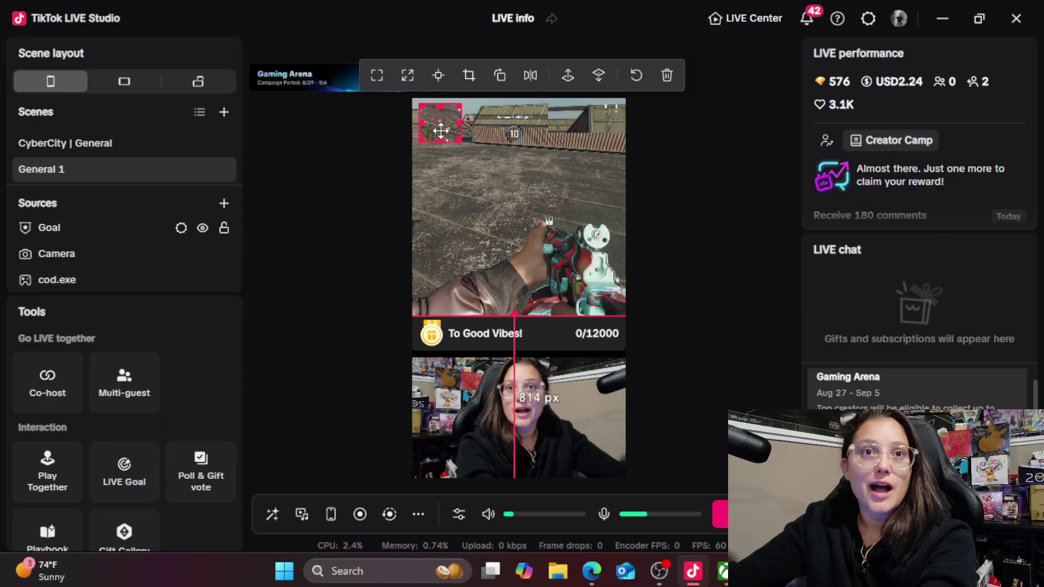
pyautogui.moveTo(455, 137)
pyautogui.mouseDown()
pyautogui.moveTo(476, 158)
pyautogui.moveTo(442, 140)
pyautogui.mouseUp()
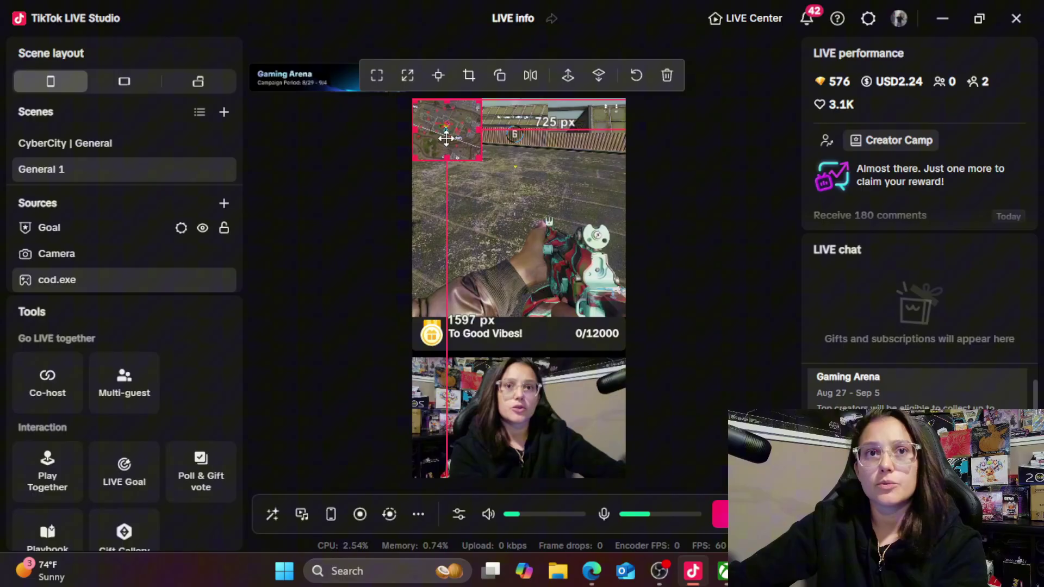
pyautogui.moveTo(611, 146); pyautogui.dragTo(602, 109)
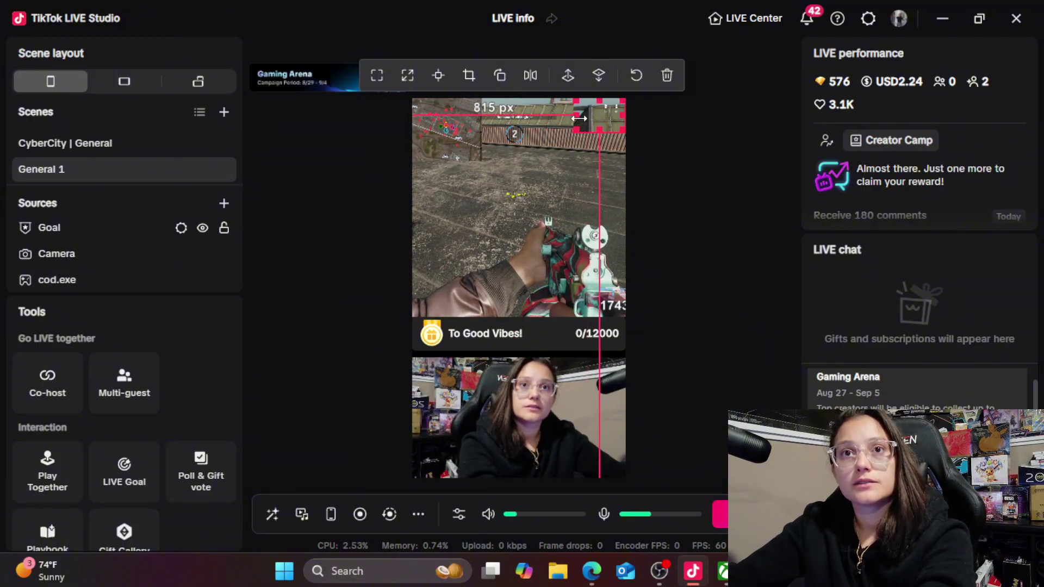
pyautogui.moveTo(594, 118); pyautogui.dragTo(597, 118)
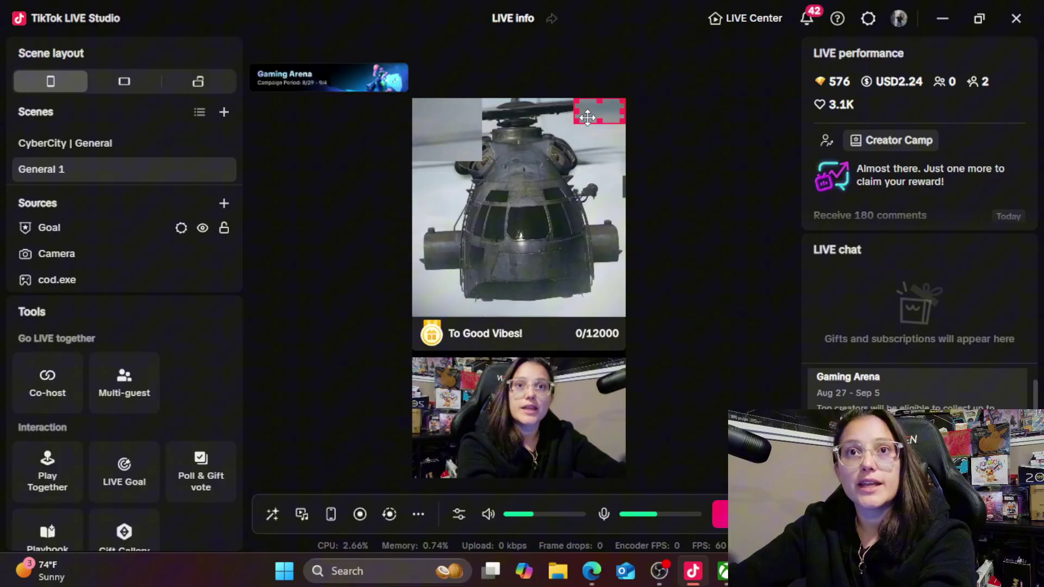
pyautogui.click(464, 112)
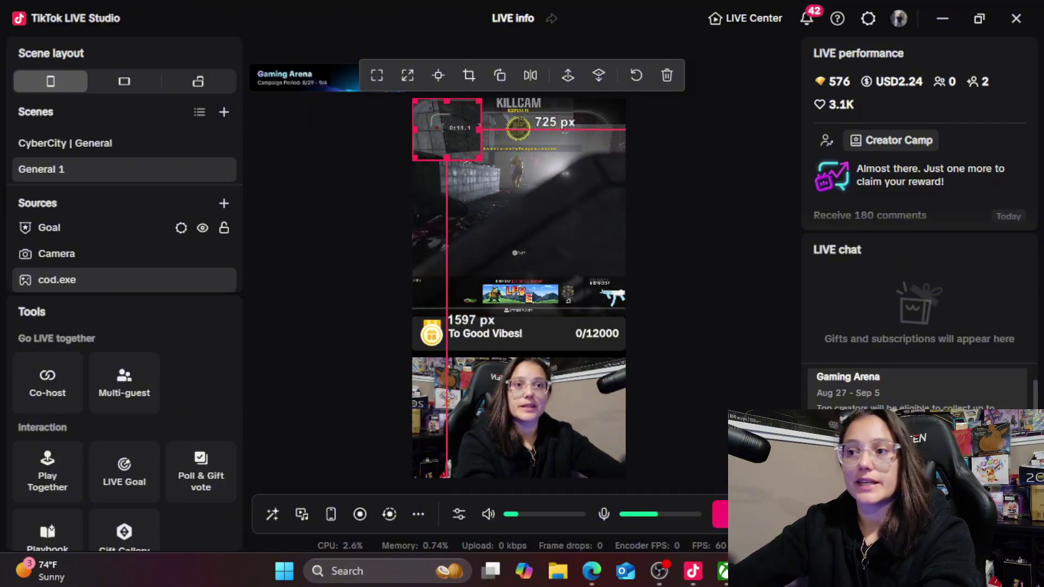
# Step: Nudge the small HUD-icon capture into the gameplay's top-right corner
pyautogui.moveTo(588, 111); pyautogui.dragTo(599, 112)
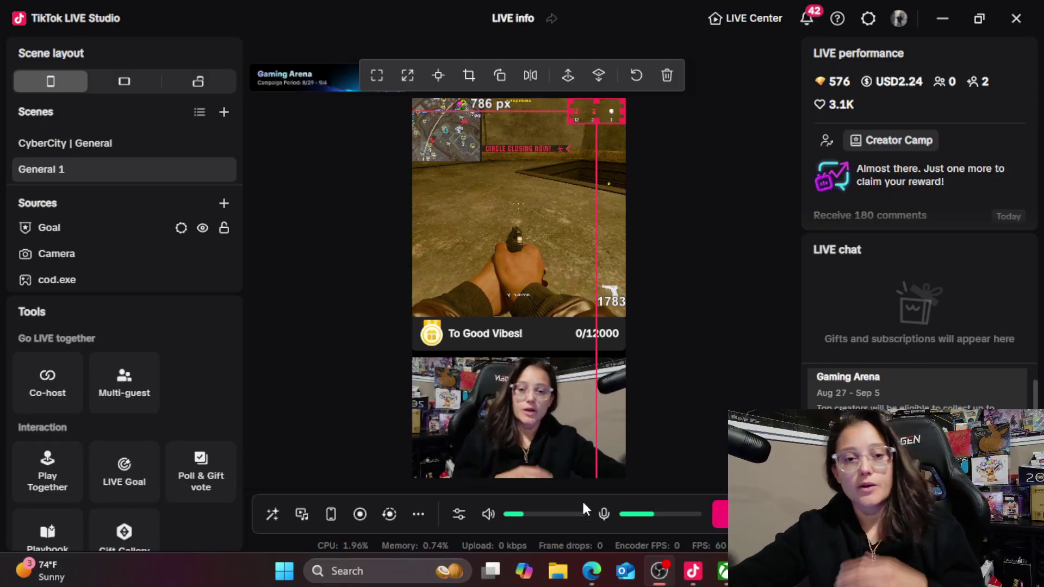
# Step: Inspect the Razer microphone's general settings and device list in the audio mixer, changing nothing
pyautogui.click(459, 514)
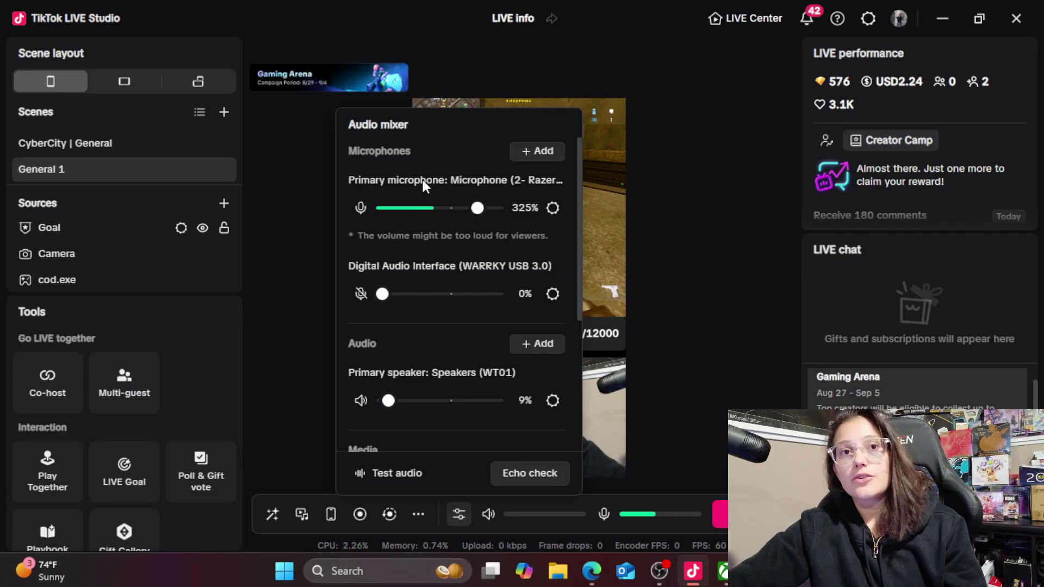
pyautogui.click(552, 208)
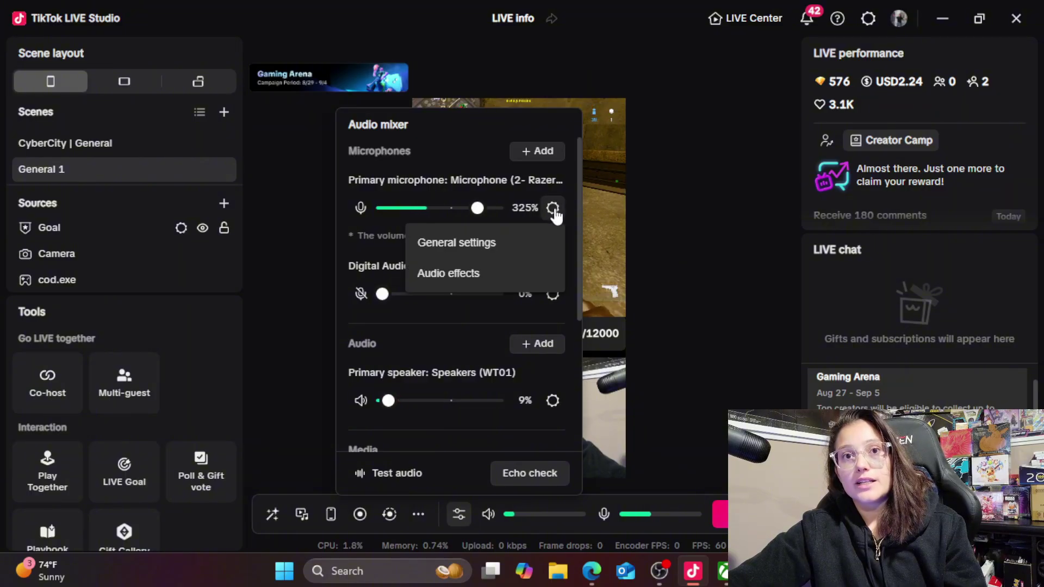
pyautogui.click(474, 243)
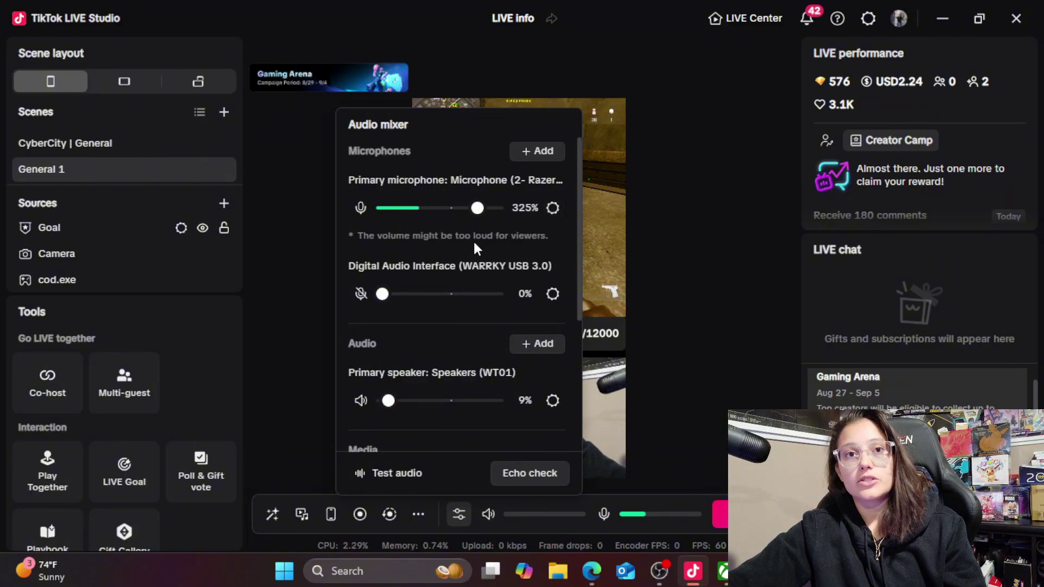
pyautogui.click(623, 183)
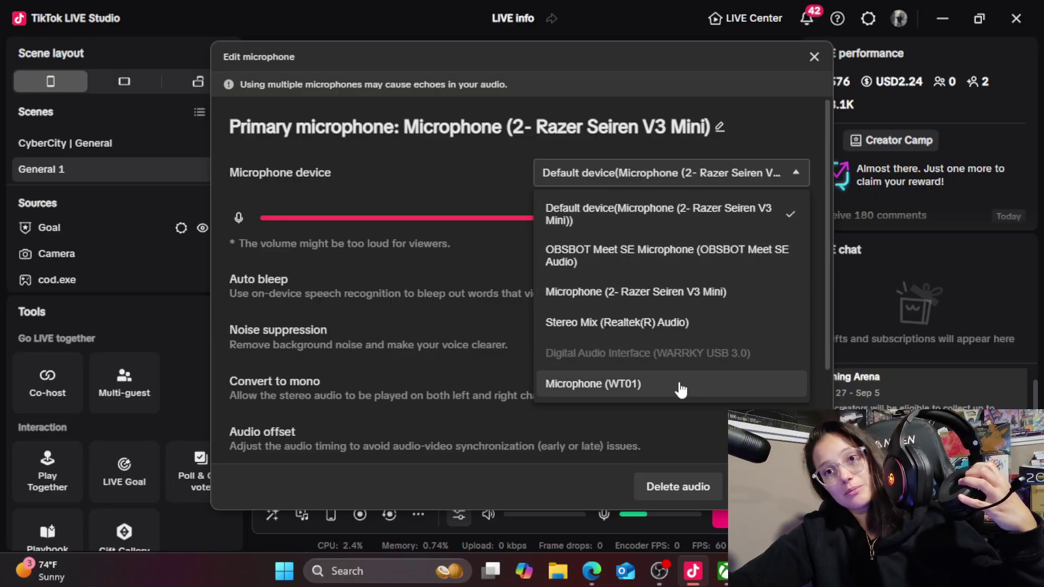
pyautogui.click(721, 128)
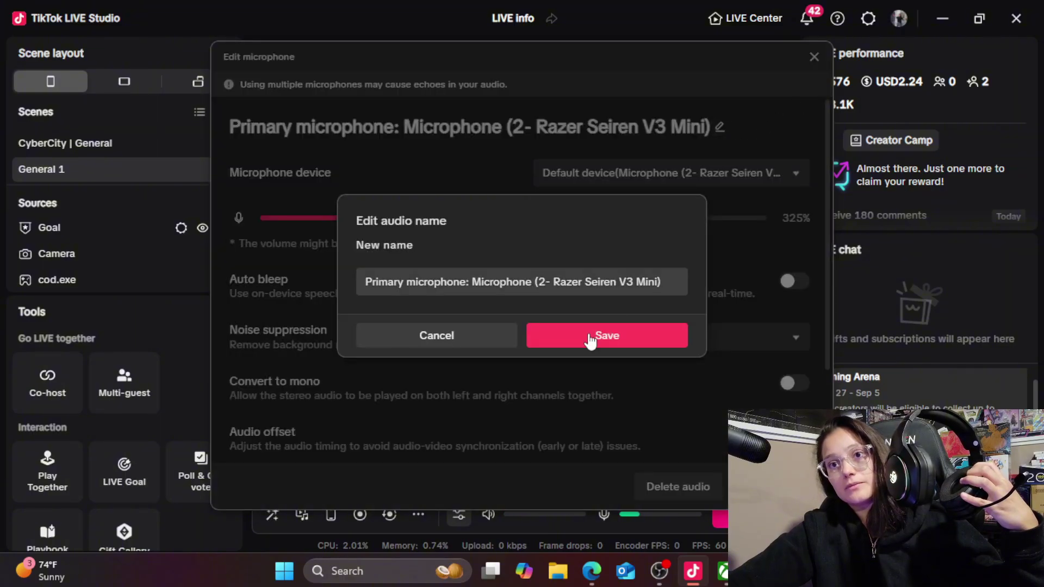
pyautogui.click(443, 353)
pyautogui.click(812, 57)
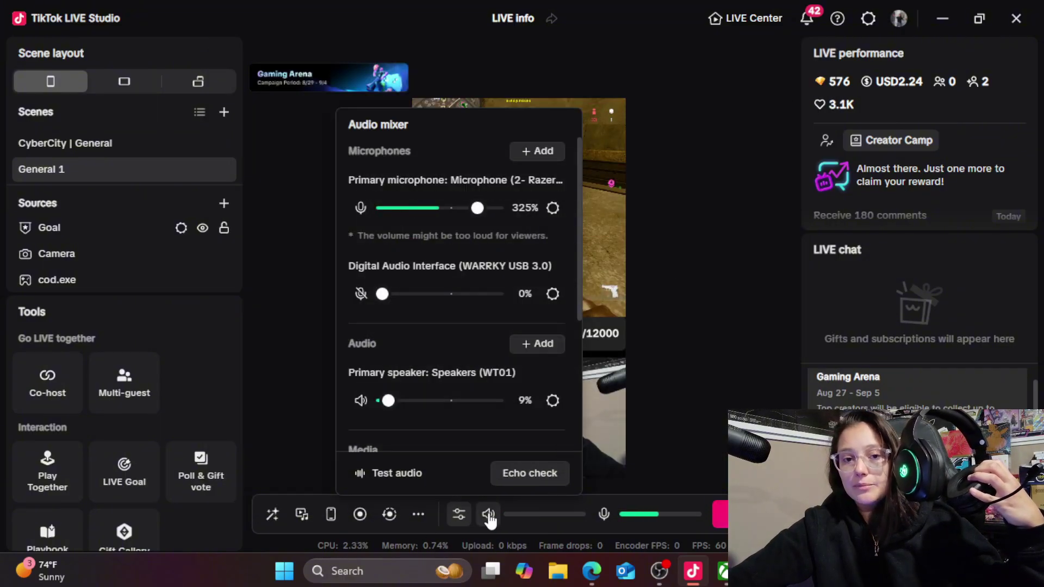
pyautogui.scroll(-3, 485, 438)
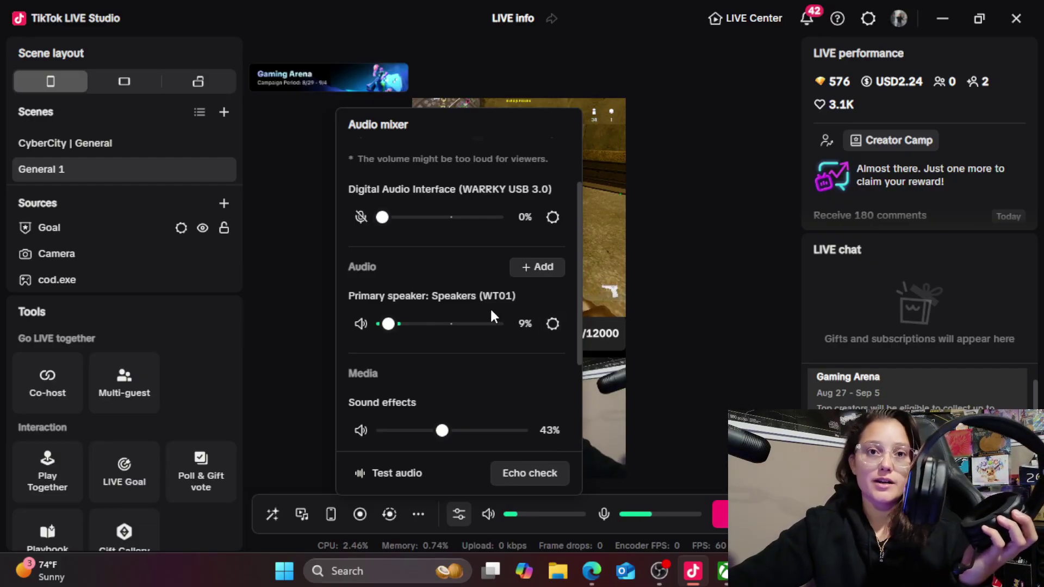
pyautogui.click(551, 325)
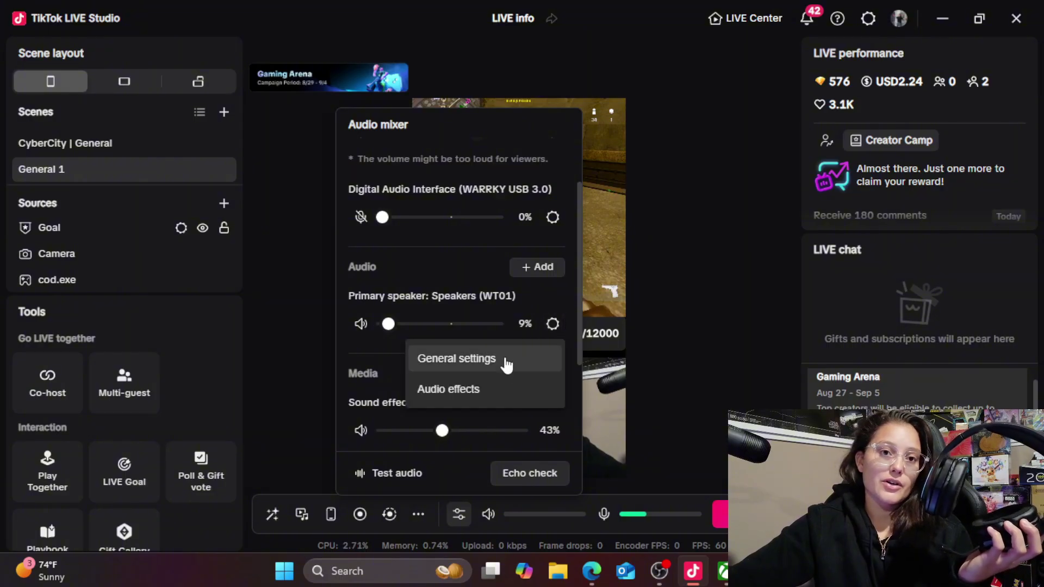
pyautogui.click(467, 359)
pyautogui.click(680, 149)
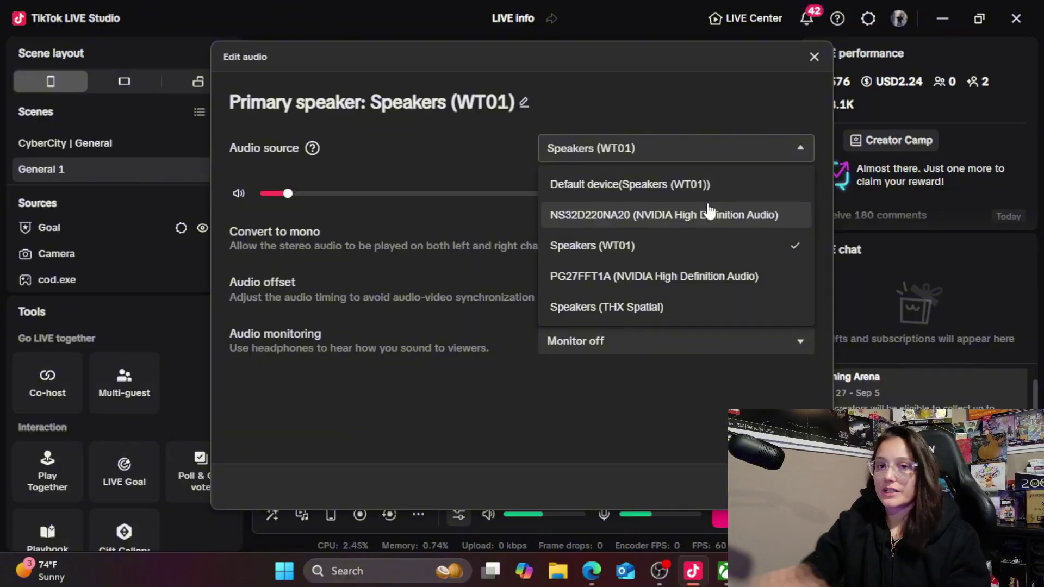
pyautogui.click(812, 57)
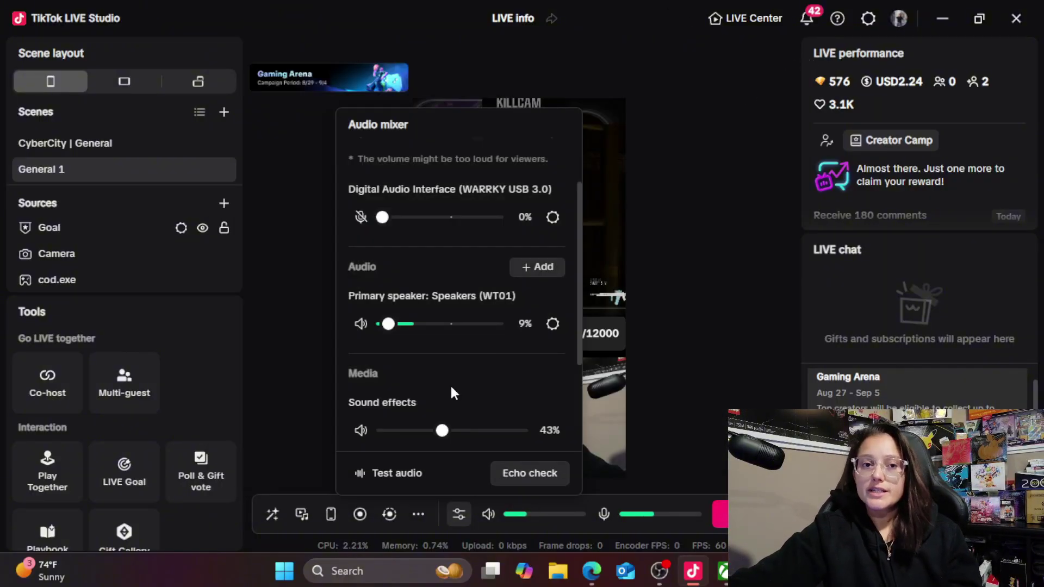
pyautogui.click(716, 187)
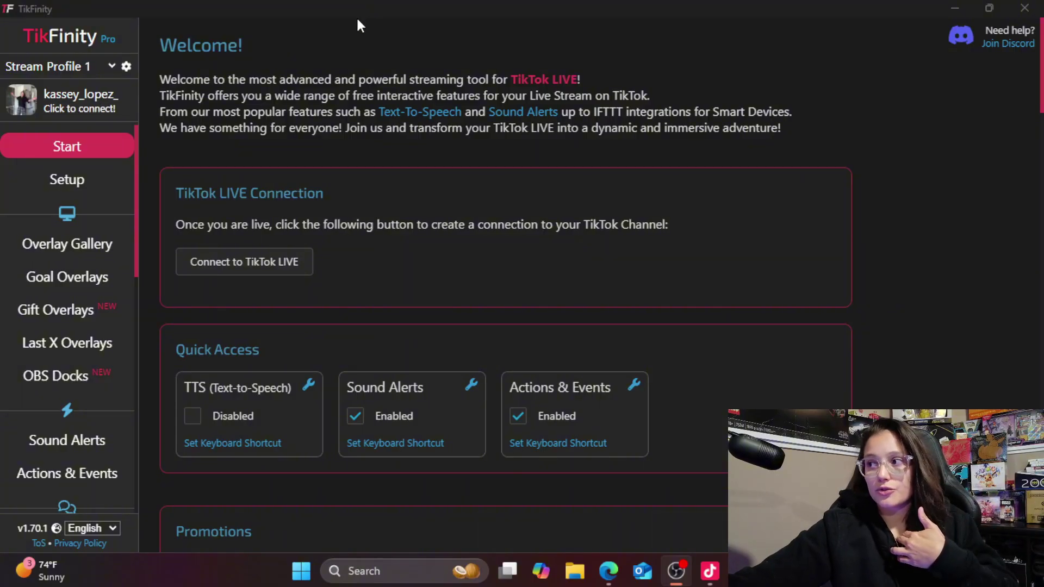
# Step: Go to TikFinity's Sound Alerts page listing the five enabled alerts
pyautogui.scroll(-2, 99, 432)
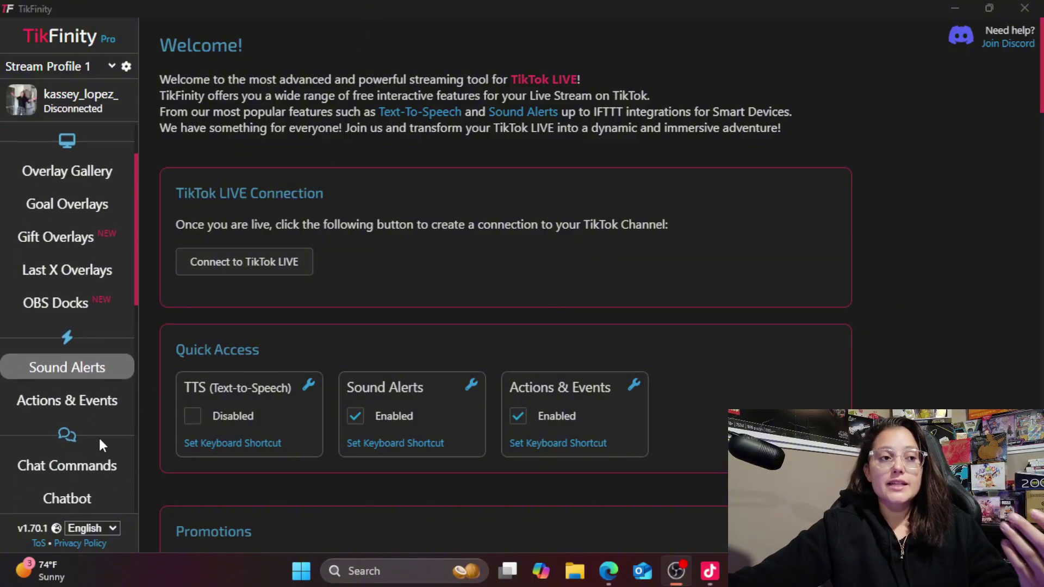
pyautogui.click(82, 385)
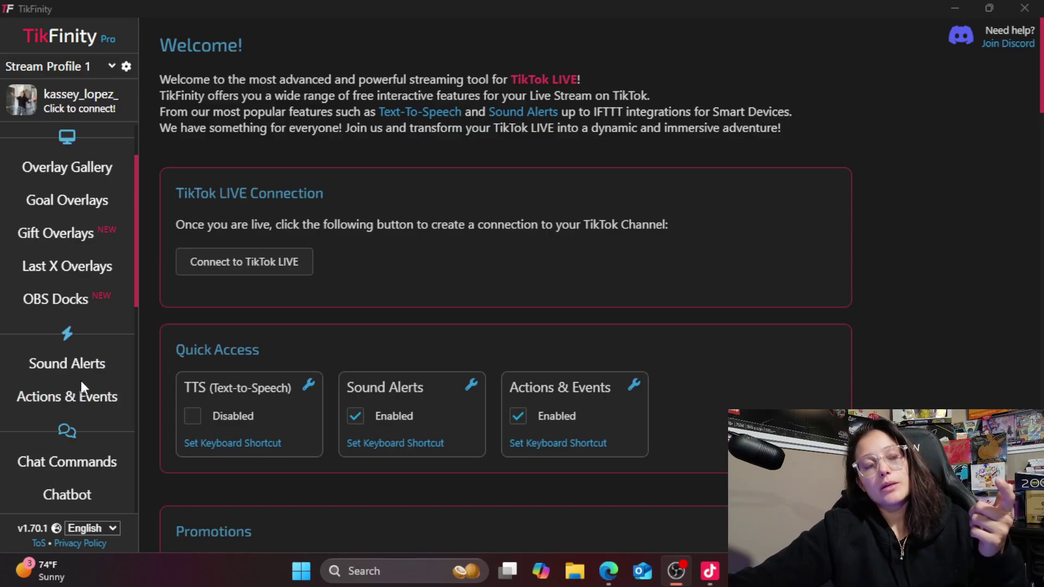
pyautogui.scroll(2, 74, 308)
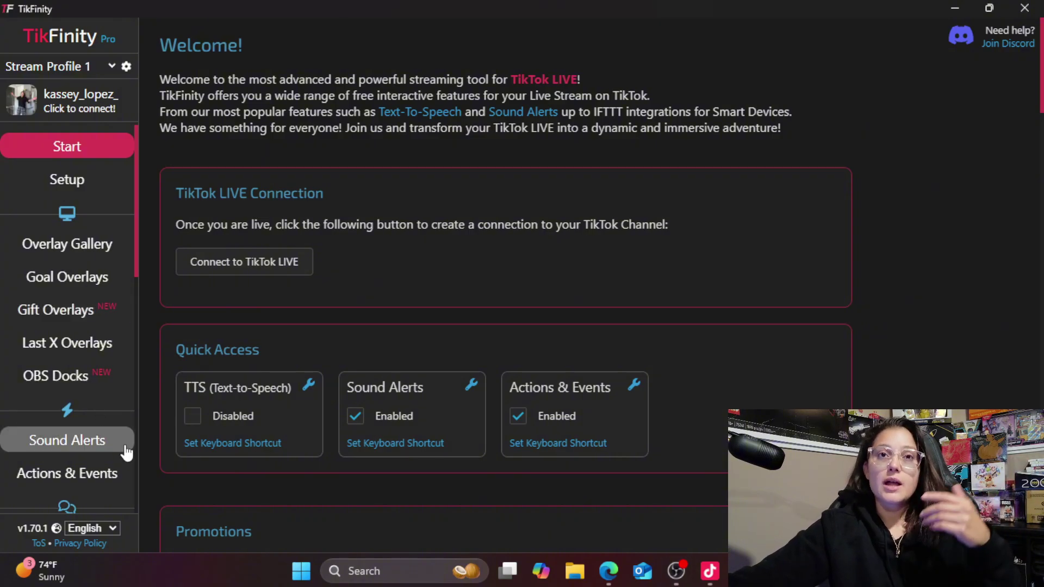
pyautogui.click(98, 441)
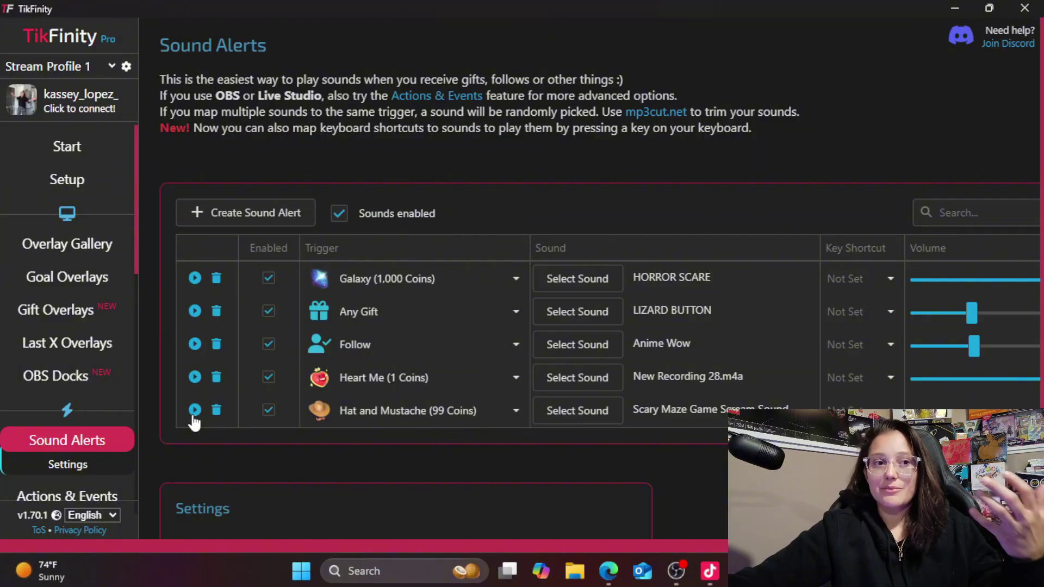
# Step: Uncheck Enabled for the Hat and Mustache and Galaxy sound alerts
pyautogui.click(268, 409)
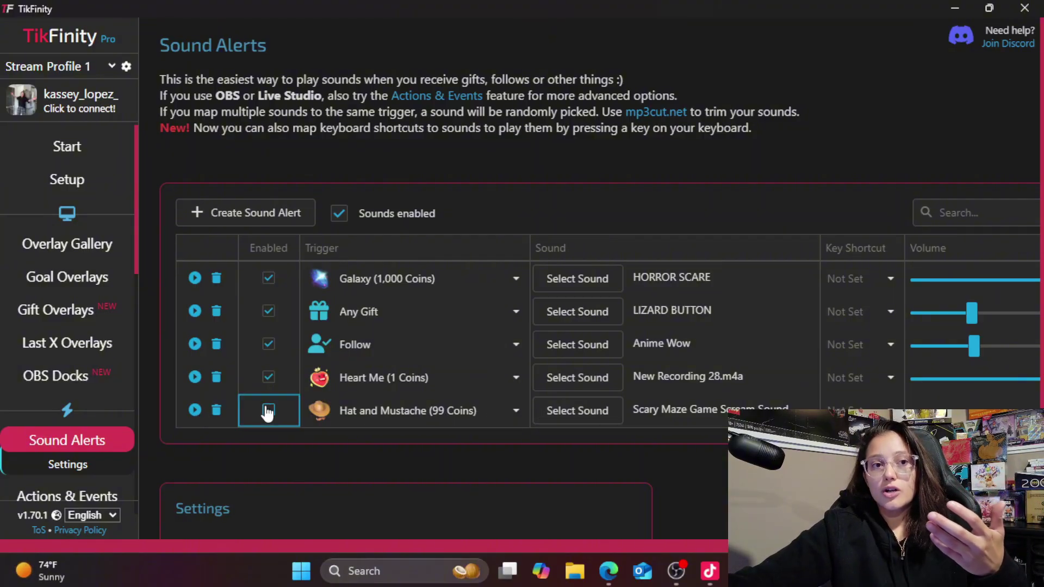
pyautogui.click(270, 278)
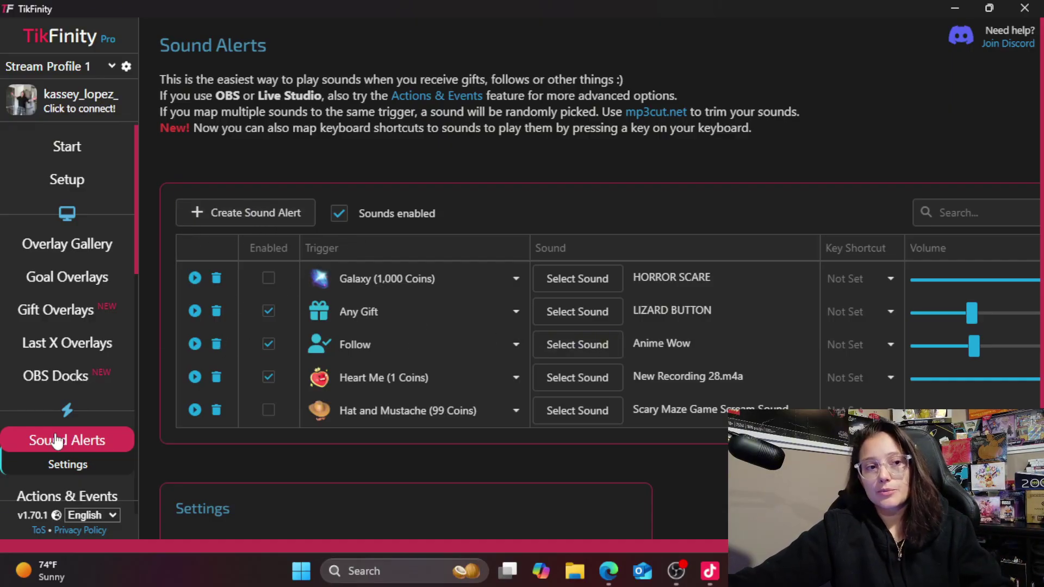
# Step: Create a new sound alert triggered by the Rose (1 Coins) gift
pyautogui.click(223, 212)
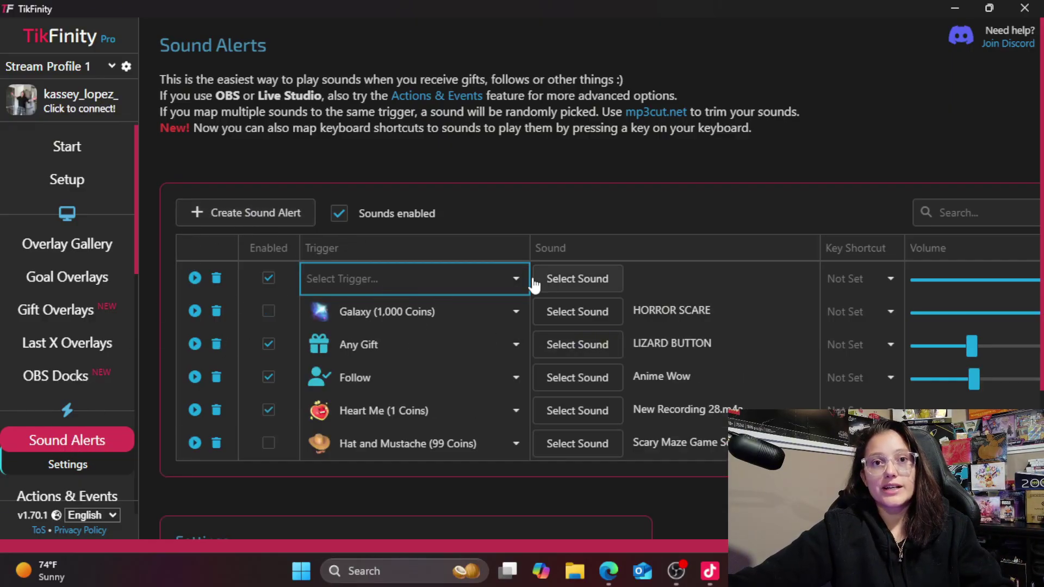
pyautogui.click(513, 277)
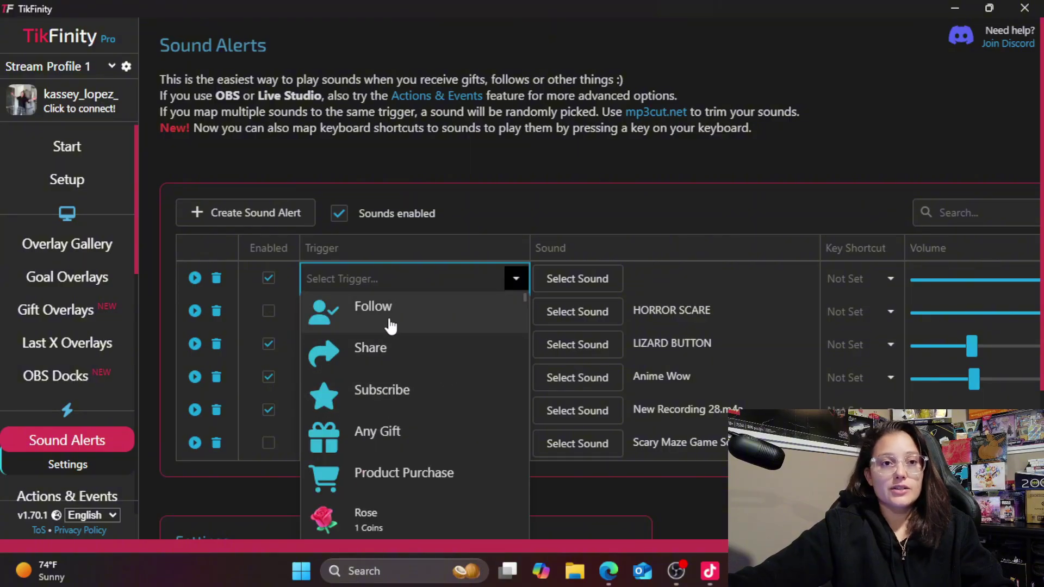
pyautogui.scroll(-3, 362, 380)
pyautogui.scroll(2, 364, 332)
pyautogui.click(383, 365)
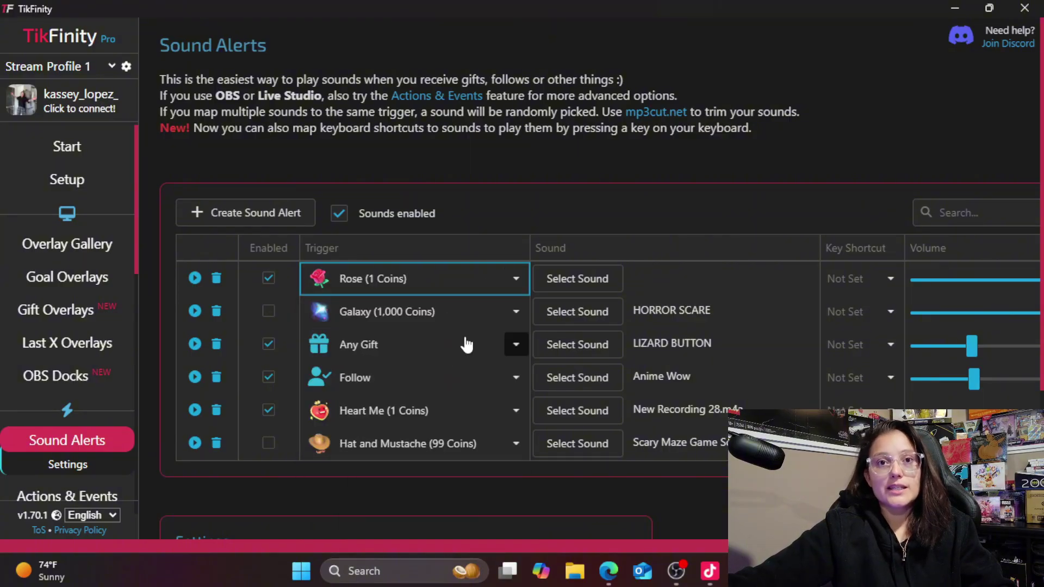
# Step: Preview the Sexy Sax sound in the Sound Library and close it without assigning a sound
pyautogui.click(579, 279)
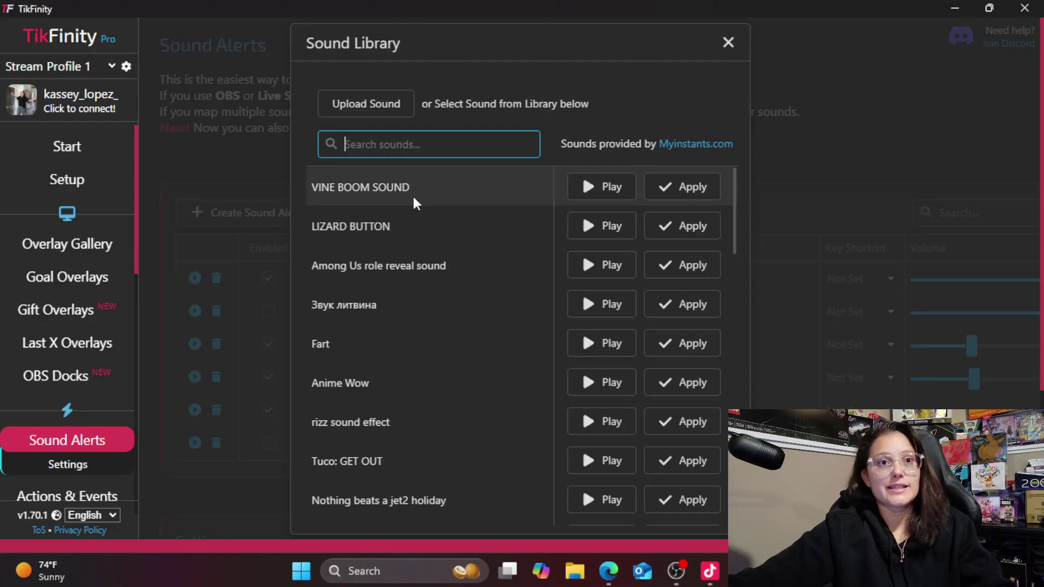
pyautogui.scroll(-10, 489, 337)
pyautogui.scroll(-10, 424, 424)
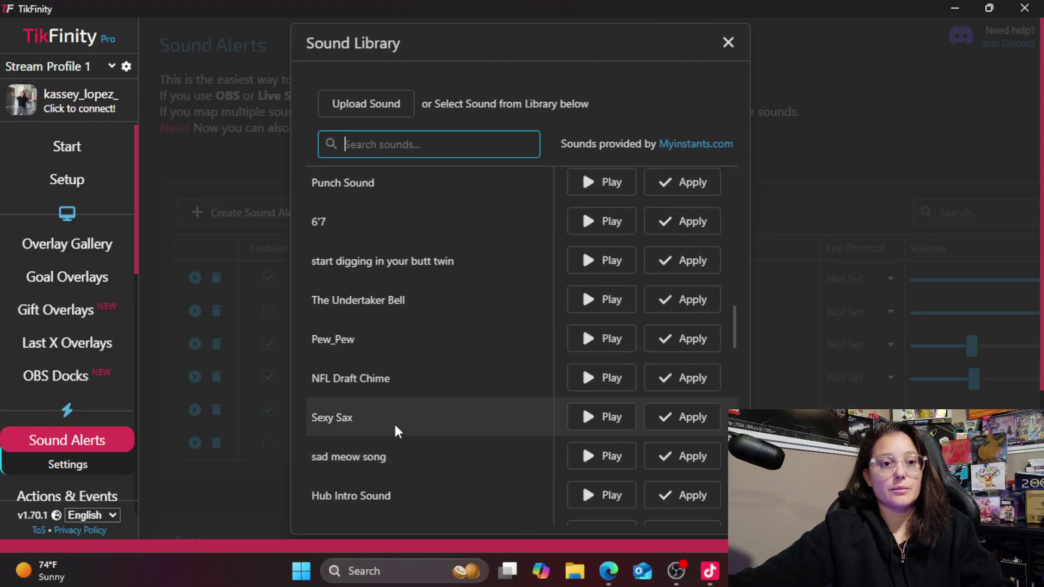
pyautogui.scroll(-3, 487, 340)
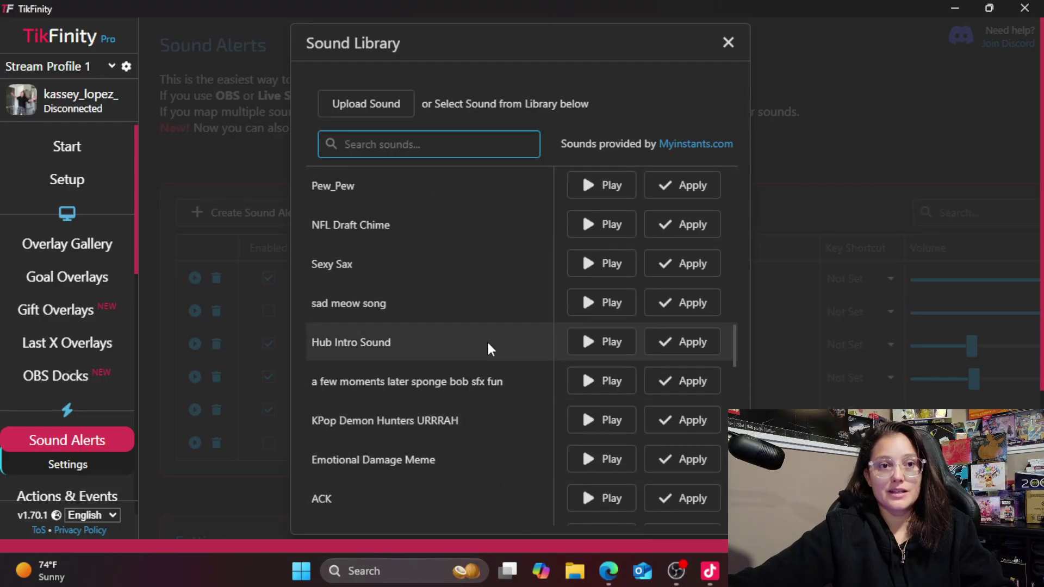
pyautogui.click(590, 273)
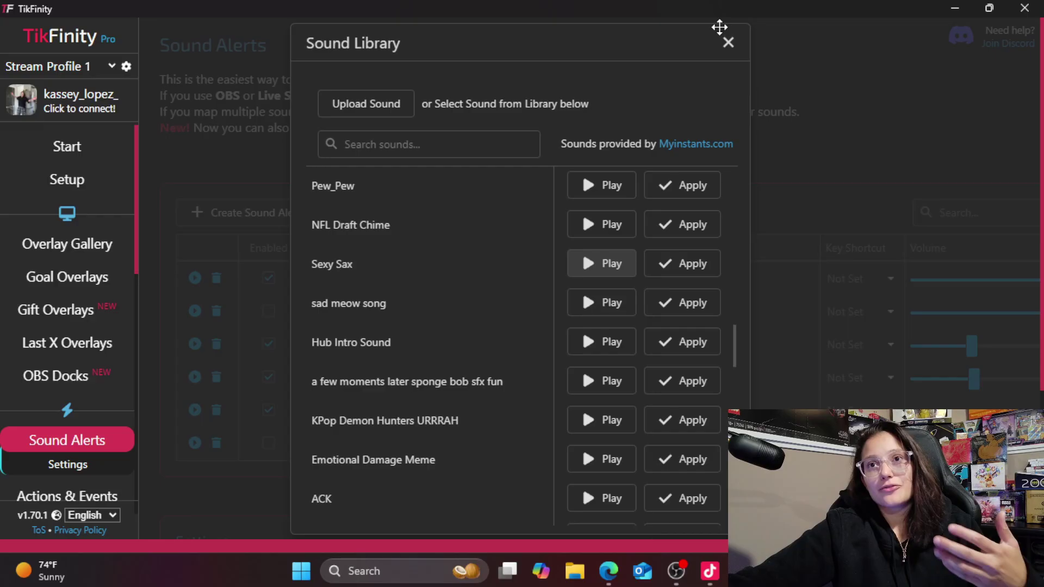
pyautogui.click(728, 42)
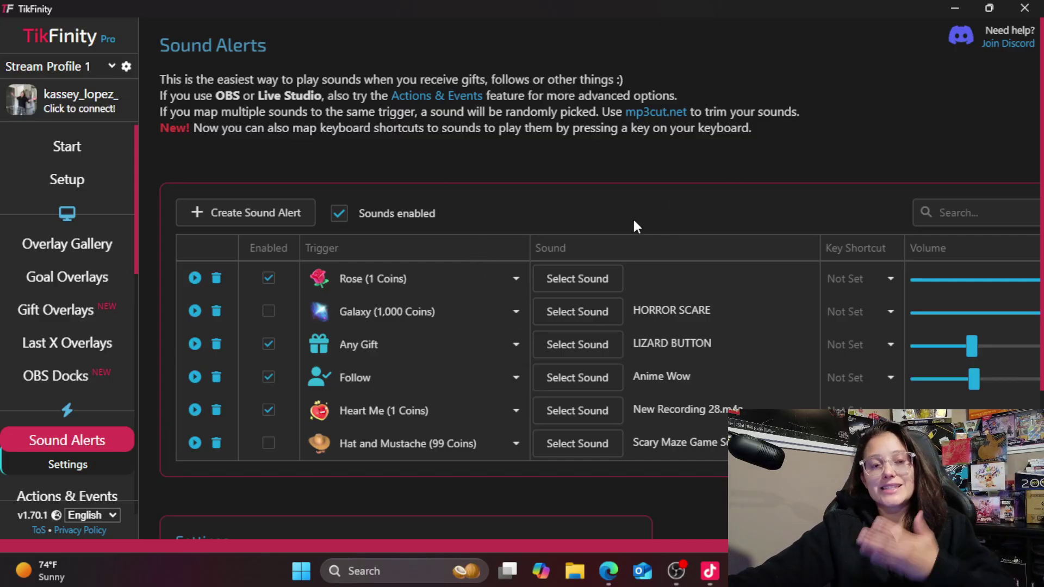
# Step: Minimize TikFinity, deselect the goal widget, check the mobile preview, then bring up LIVE settings
pyautogui.click(952, 7)
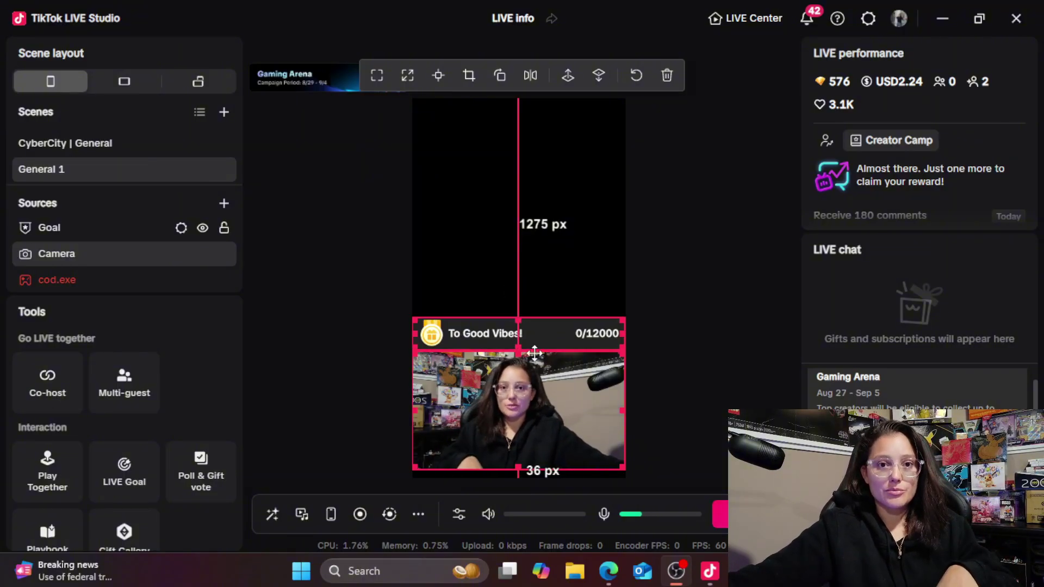
pyautogui.click(337, 361)
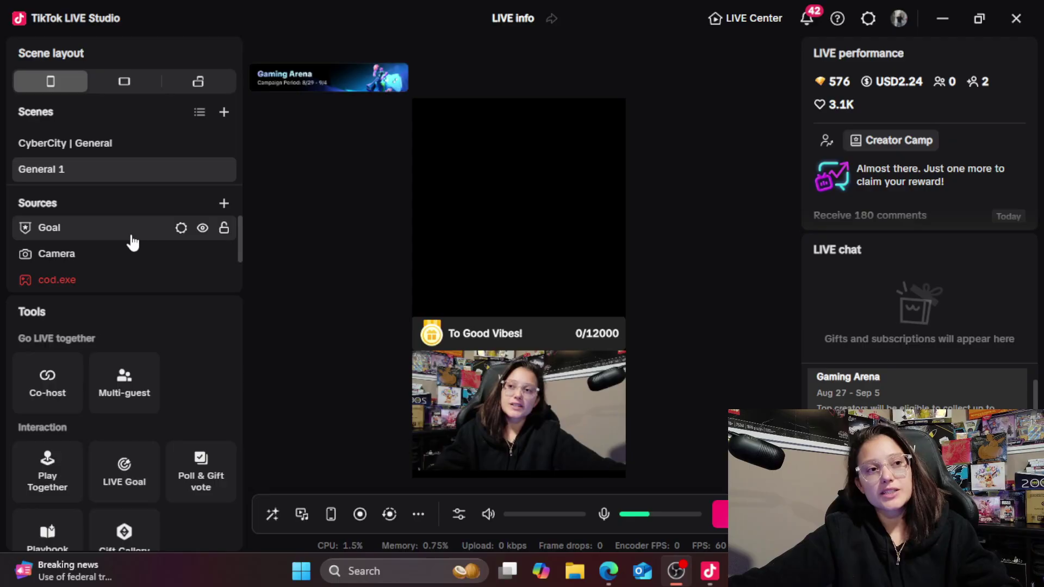
pyautogui.click(332, 513)
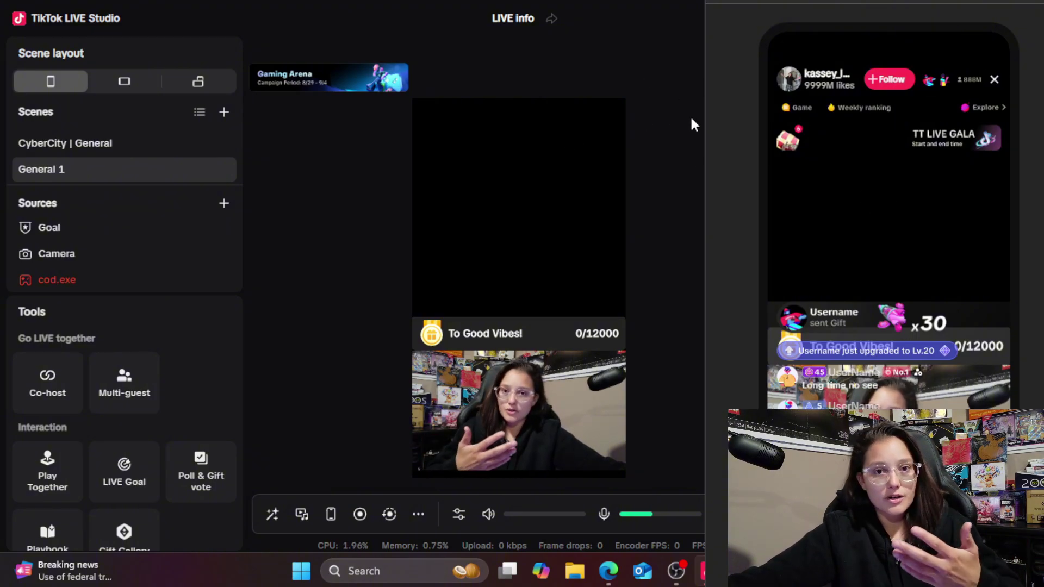
pyautogui.moveTo(994, 1); pyautogui.dragTo(924, 41)
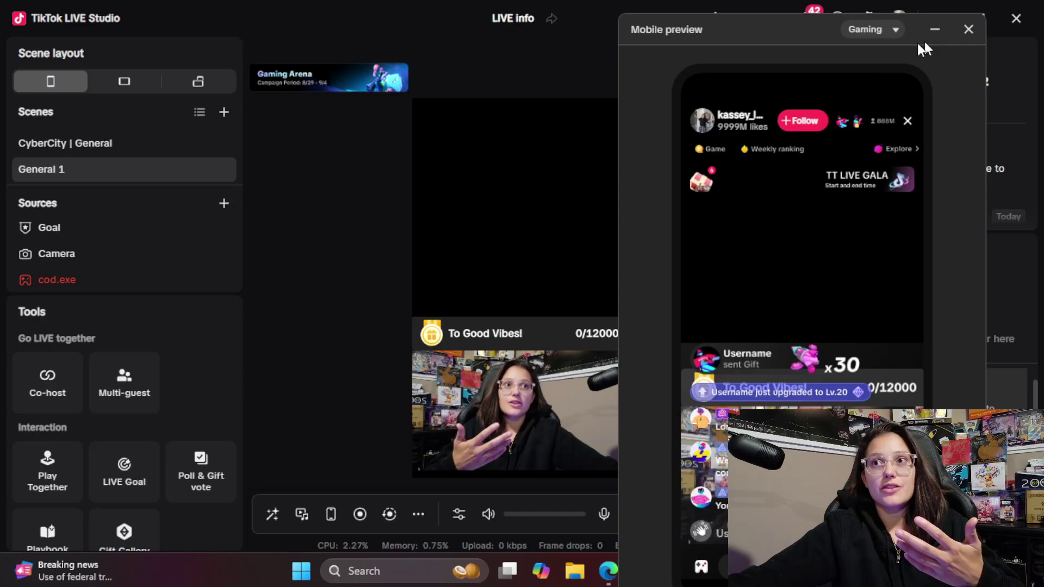
pyautogui.click(942, 32)
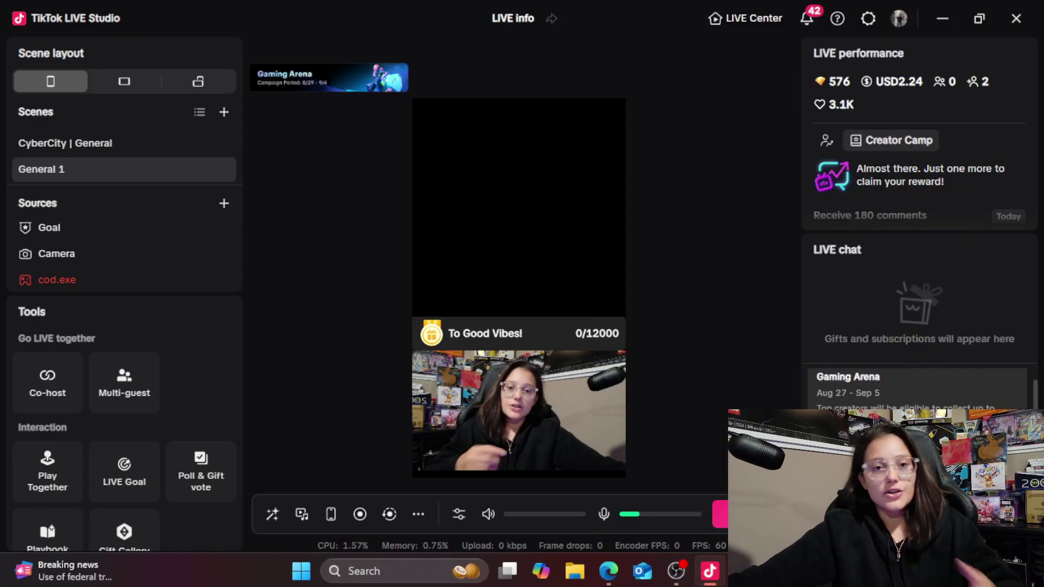
pyautogui.click(719, 514)
# Step: Set the stream topic to Warzone and turn on 18+ audience controls
pyautogui.click(364, 144)
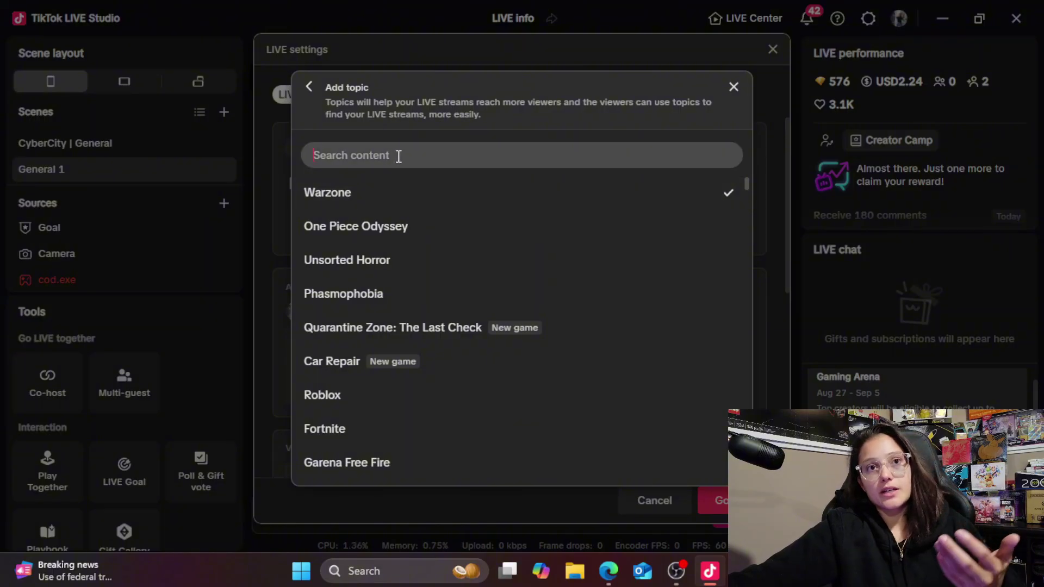
pyautogui.click(398, 156)
pyautogui.write('war')
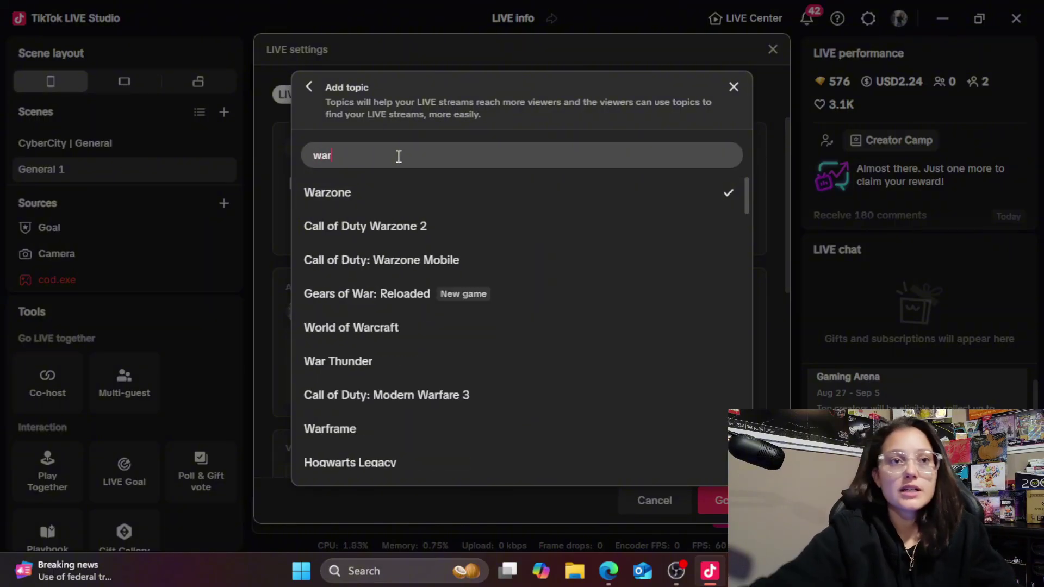
pyautogui.write('z')
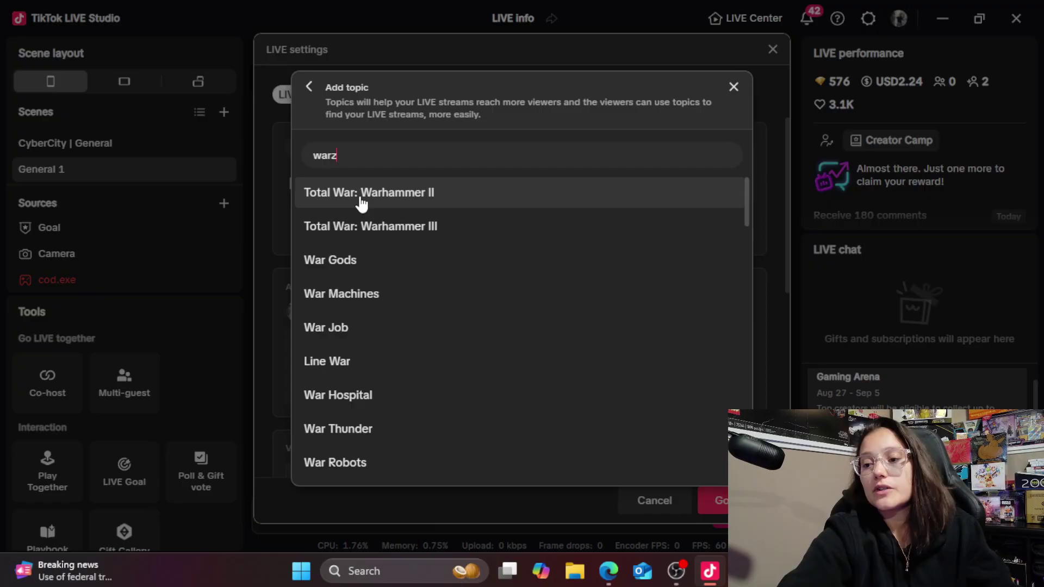
pyautogui.write('one')
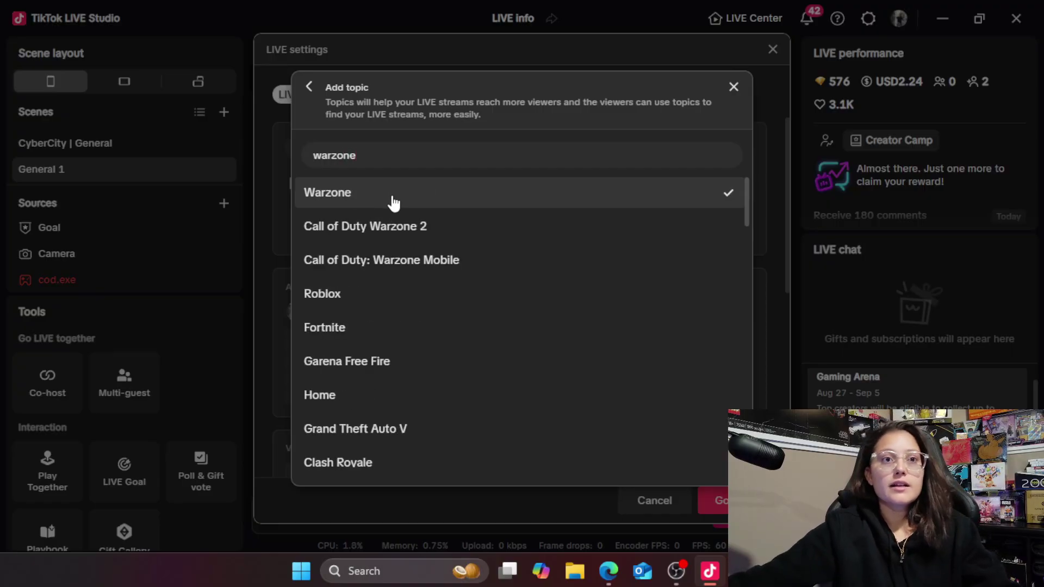
pyautogui.click(391, 203)
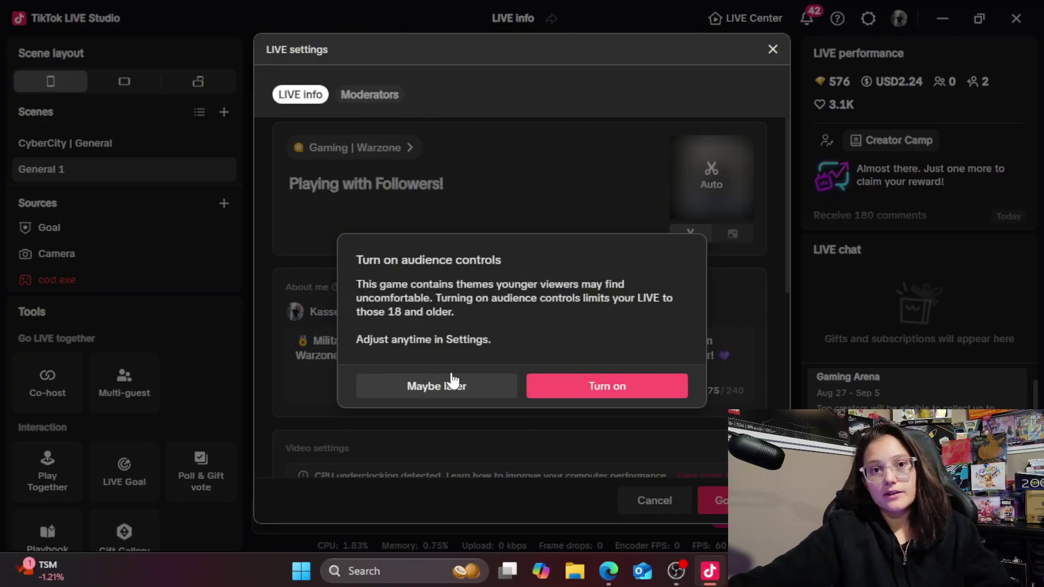
pyautogui.click(559, 386)
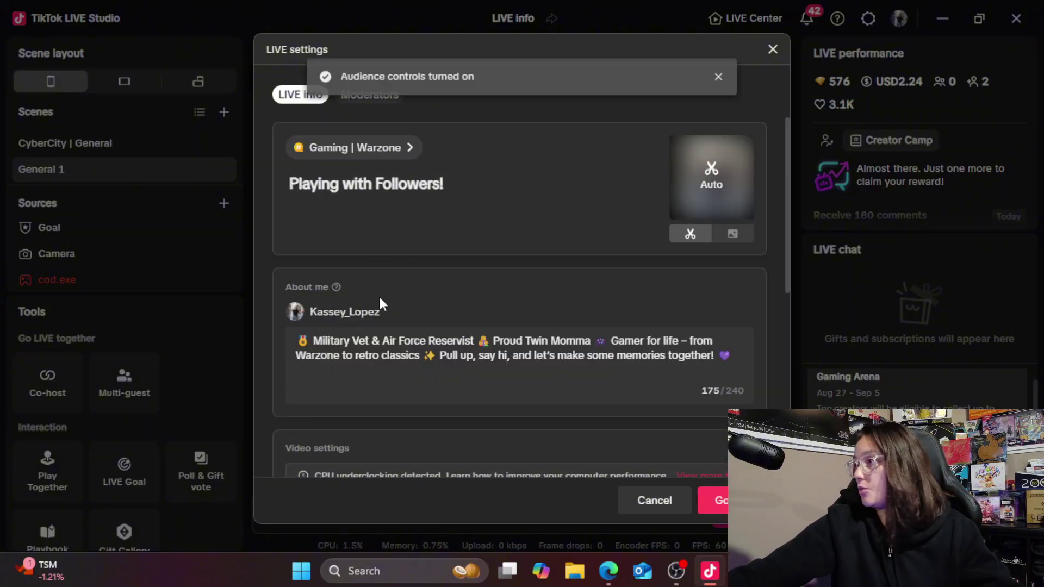
# Step: Review the 'Playing with Followers!' title, leaving it unchanged, and cancel out of LIVE settings
pyautogui.click(322, 184)
pyautogui.tripleClick(435, 185)
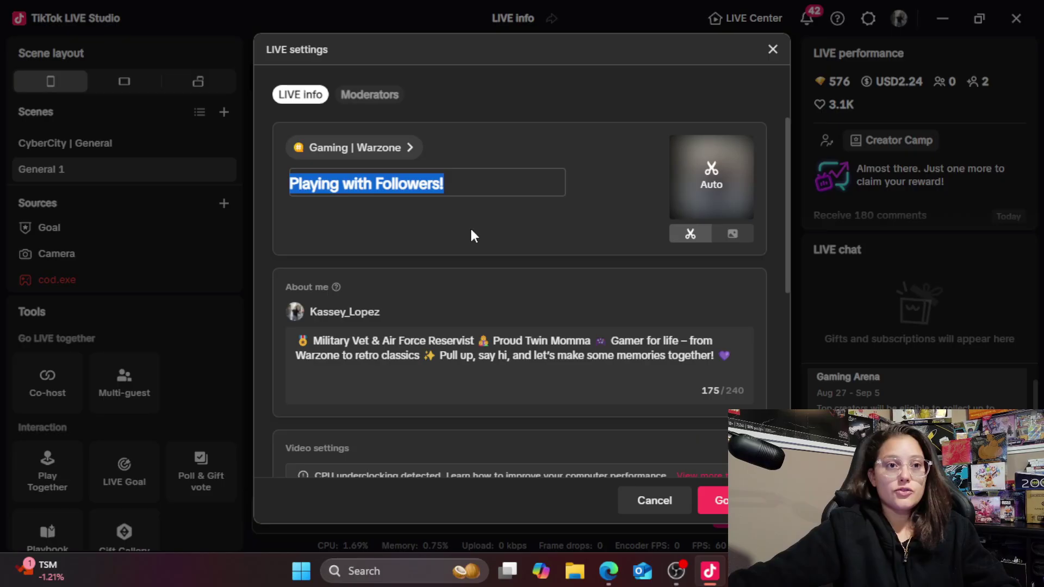
pyautogui.tripleClick(459, 191)
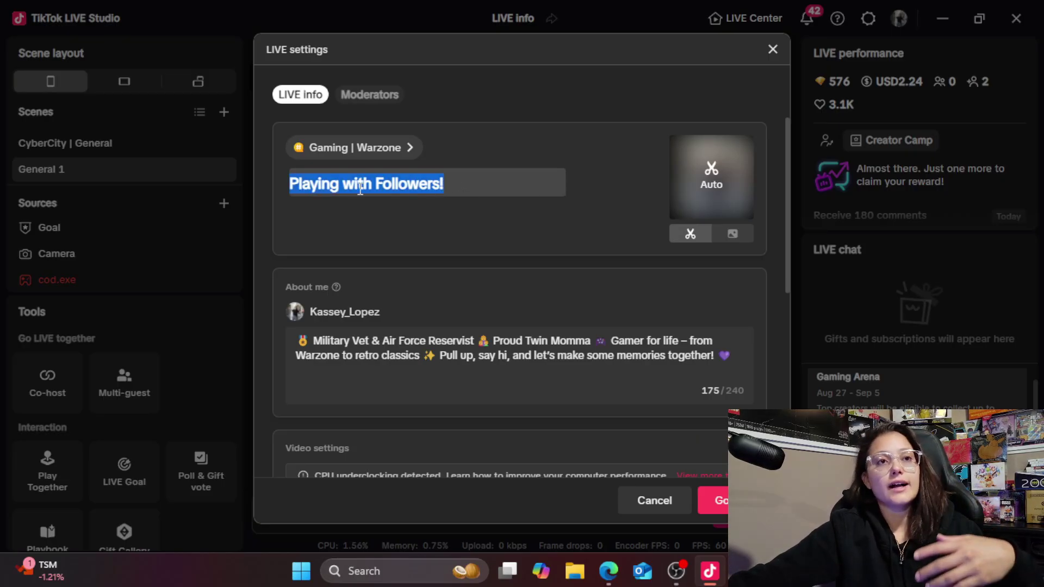
pyautogui.click(458, 187)
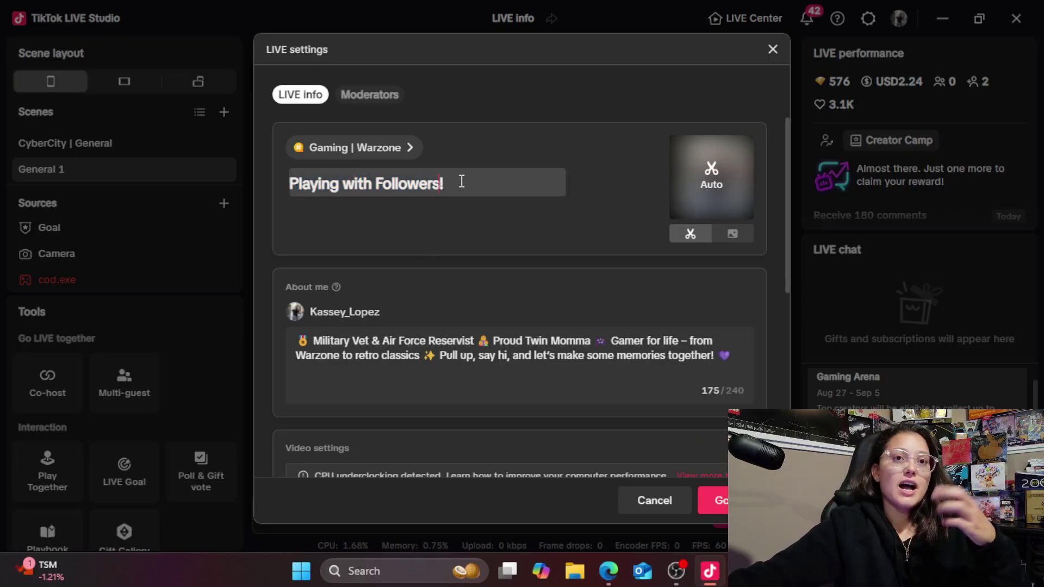
pyautogui.moveTo(443, 196); pyautogui.dragTo(269, 181)
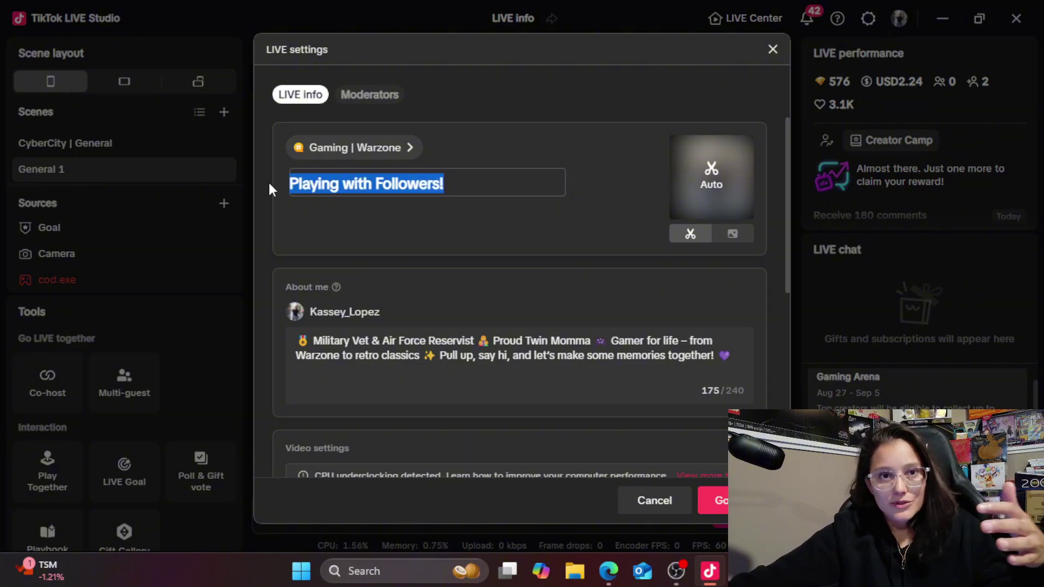
pyautogui.click(430, 186)
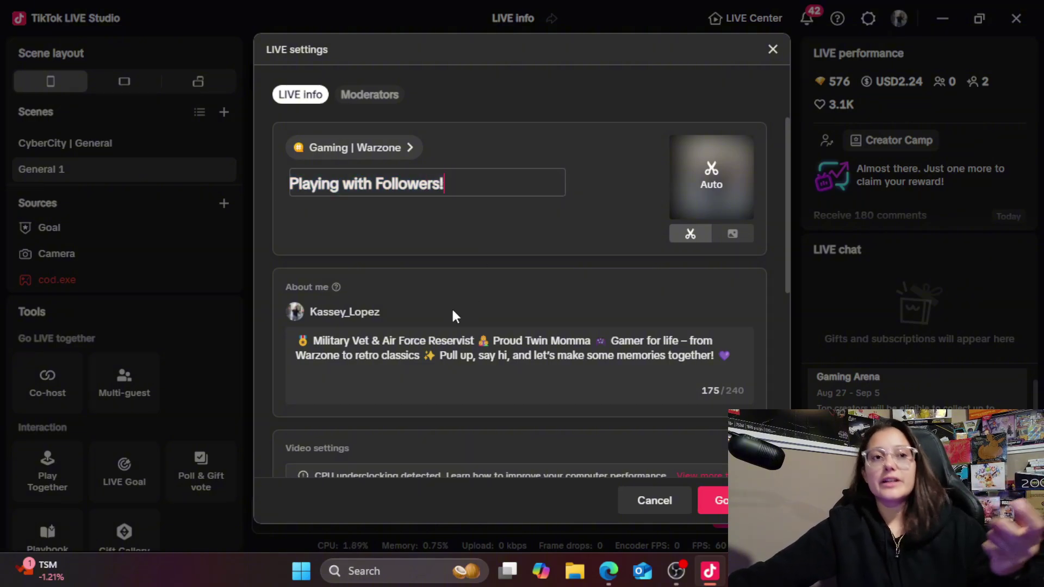
pyautogui.scroll(-2, 636, 351)
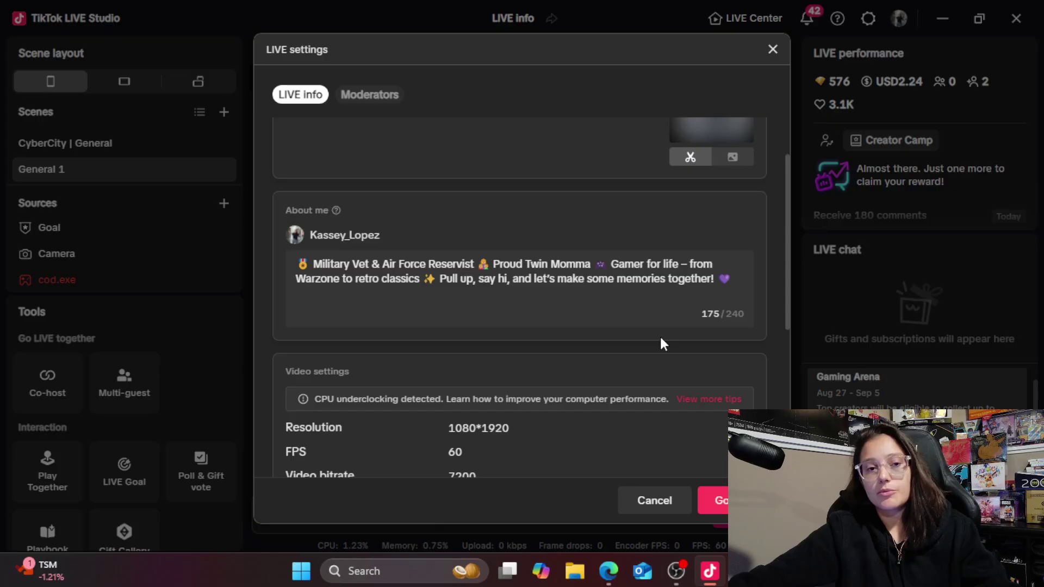
pyautogui.click(655, 498)
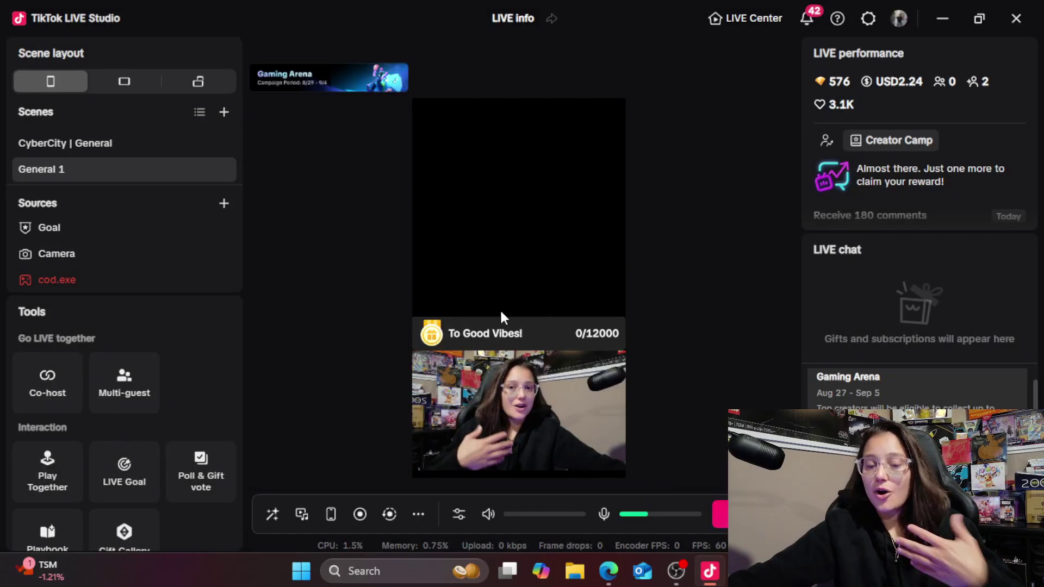